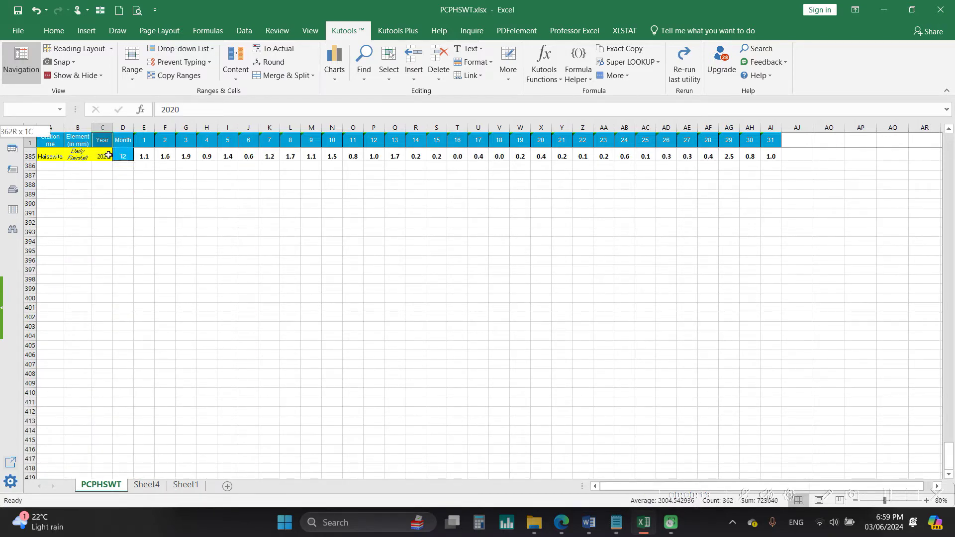
- Examine the Year column of the rainfall table from its first record to its last
{"action": "left_click", "coordinate": [108, 155]}
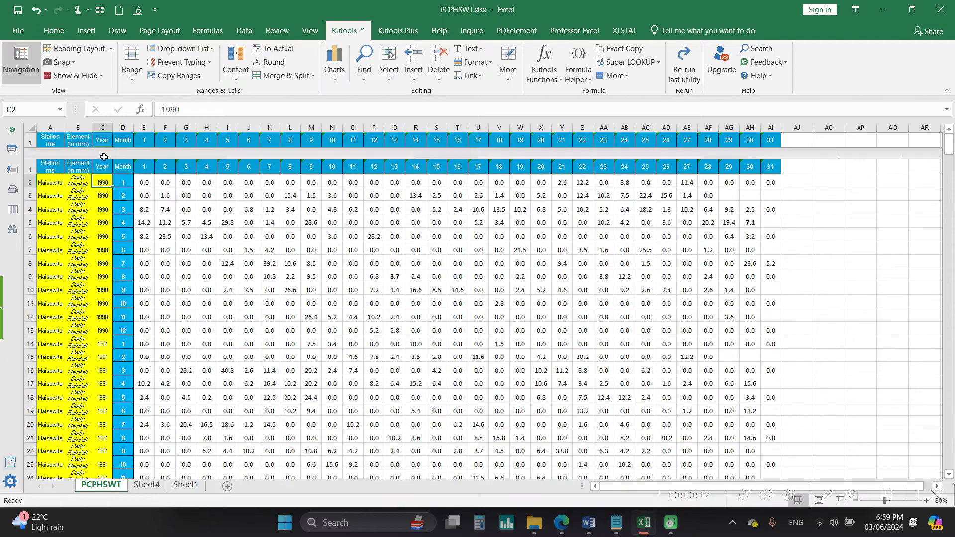
{"action": "scroll", "coordinate": [108, 294], "scroll_direction": "down", "scroll_amount": 20}
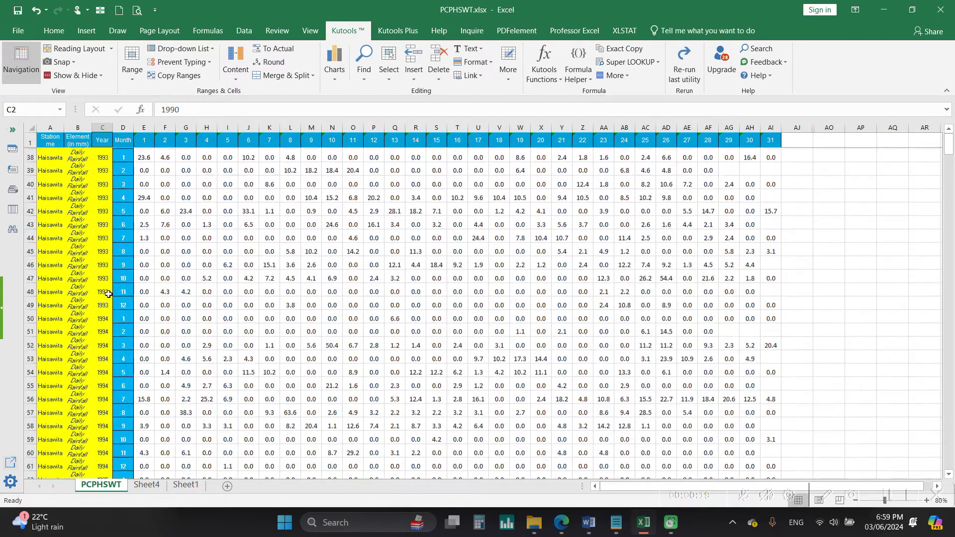
{"action": "scroll", "coordinate": [109, 294], "scroll_direction": "down", "scroll_amount": 1}
{"action": "left_click", "coordinate": [107, 305]}
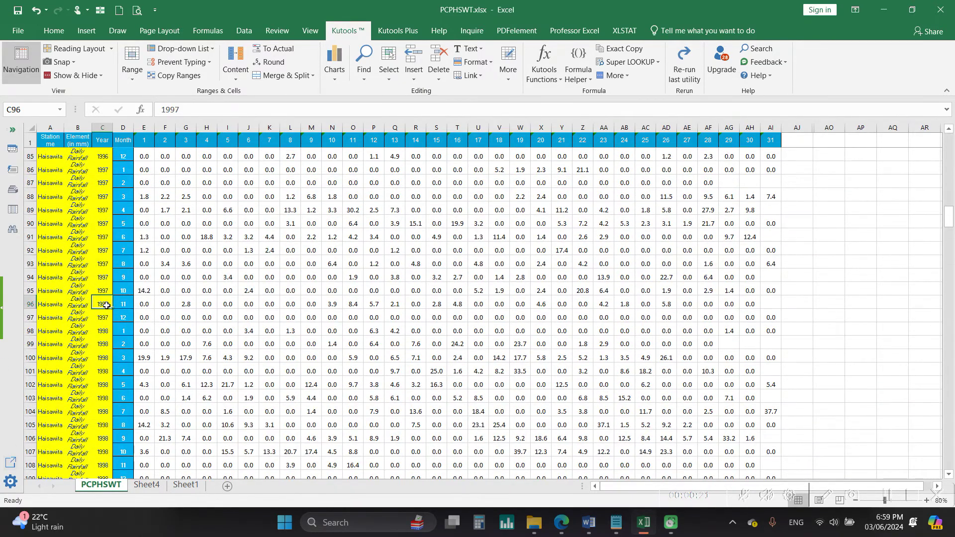
{"action": "key", "text": "ctrl+Down"}
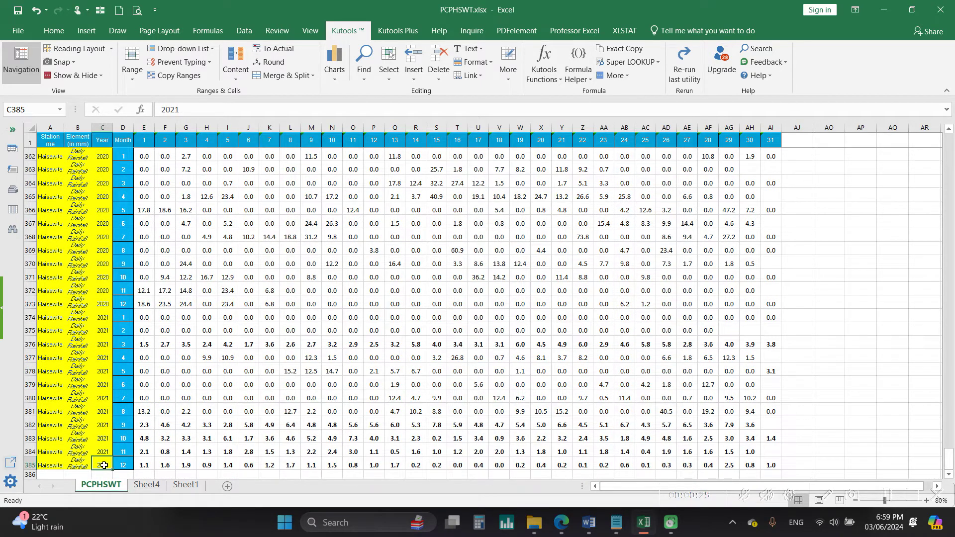
{"action": "key", "text": "ctrl+Up"}
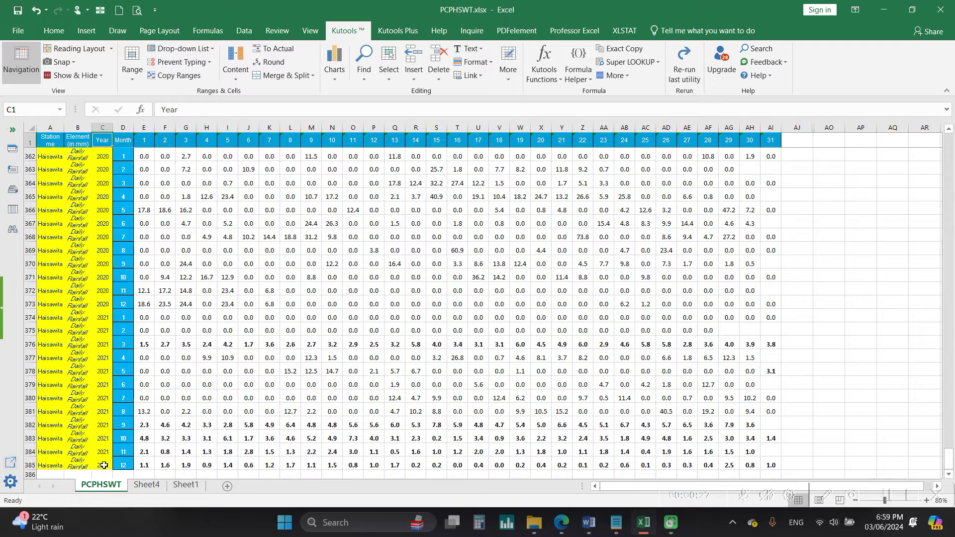
{"action": "key", "text": "Down"}
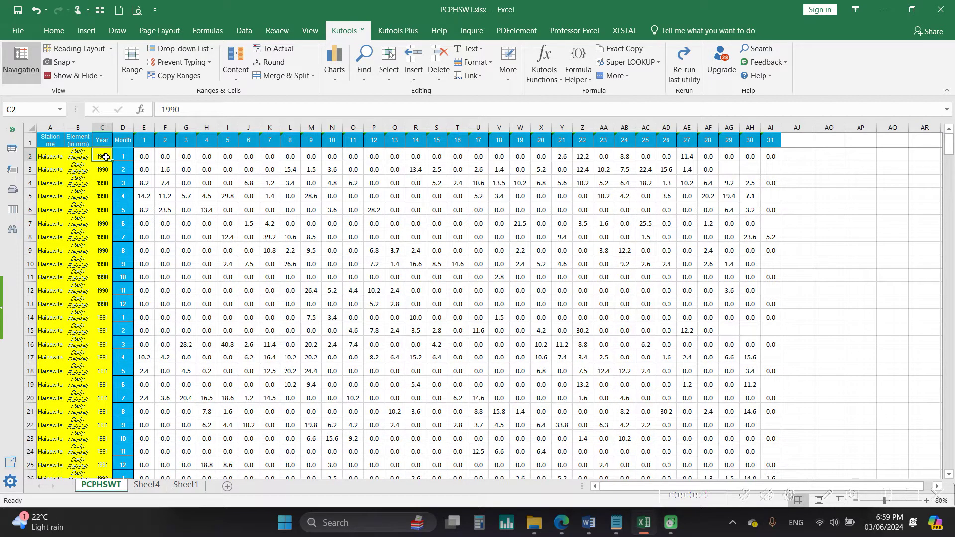
- Examine how the Month column numbers the rows within each year, starting with 1990 and 1991
{"action": "left_click", "coordinate": [129, 136]}
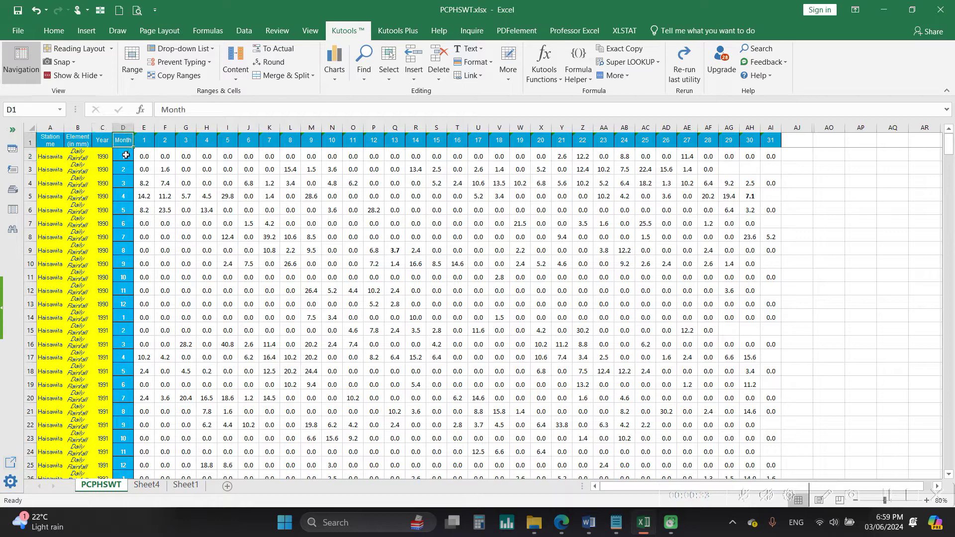
{"action": "left_click", "coordinate": [125, 156]}
{"action": "left_click_drag", "start_coordinate": [125, 156], "coordinate": [125, 301]}
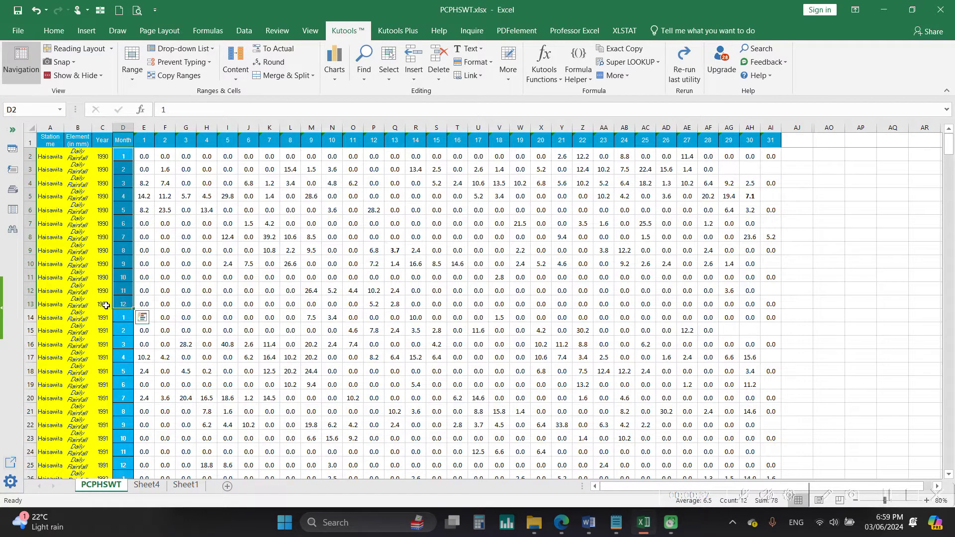
{"action": "left_click", "coordinate": [106, 305]}
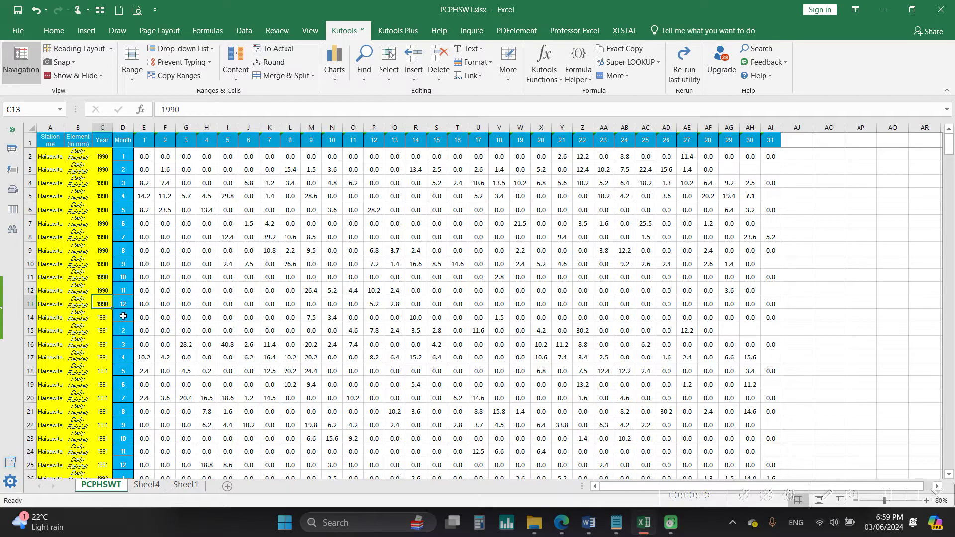
{"action": "left_click", "coordinate": [124, 316]}
{"action": "left_click", "coordinate": [105, 317]}
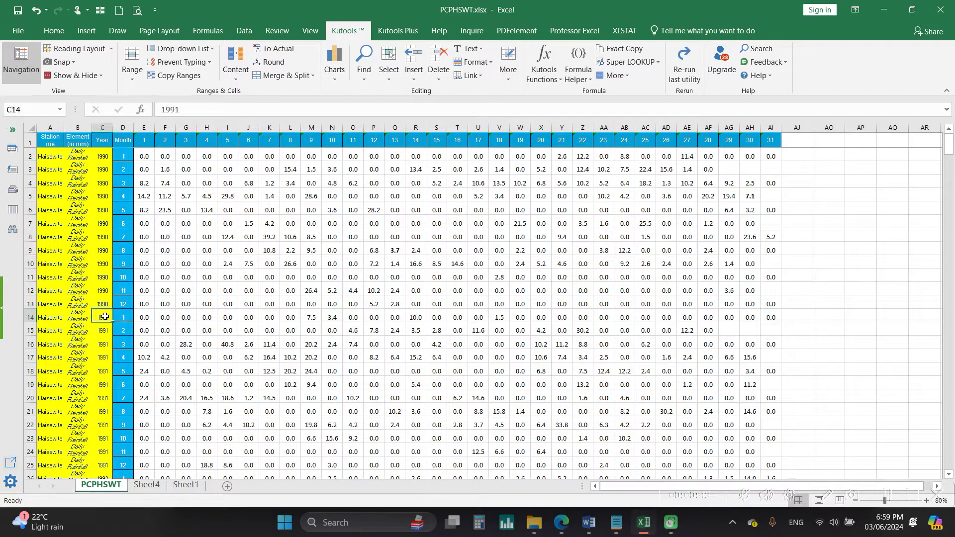
{"action": "left_click_drag", "start_coordinate": [105, 317], "coordinate": [142, 471]}
{"action": "scroll", "coordinate": [176, 362], "scroll_direction": "down", "scroll_amount": 2}
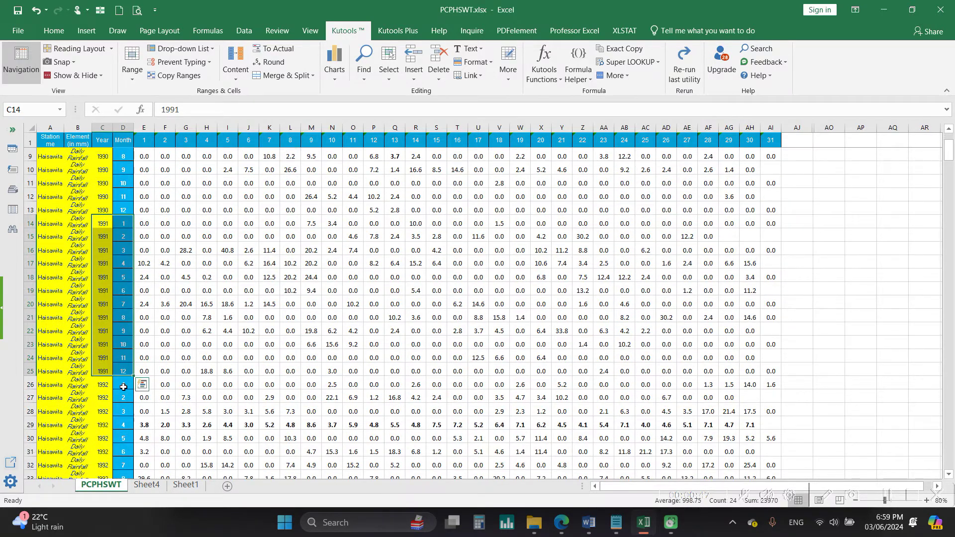
{"action": "left_click", "coordinate": [124, 386]}
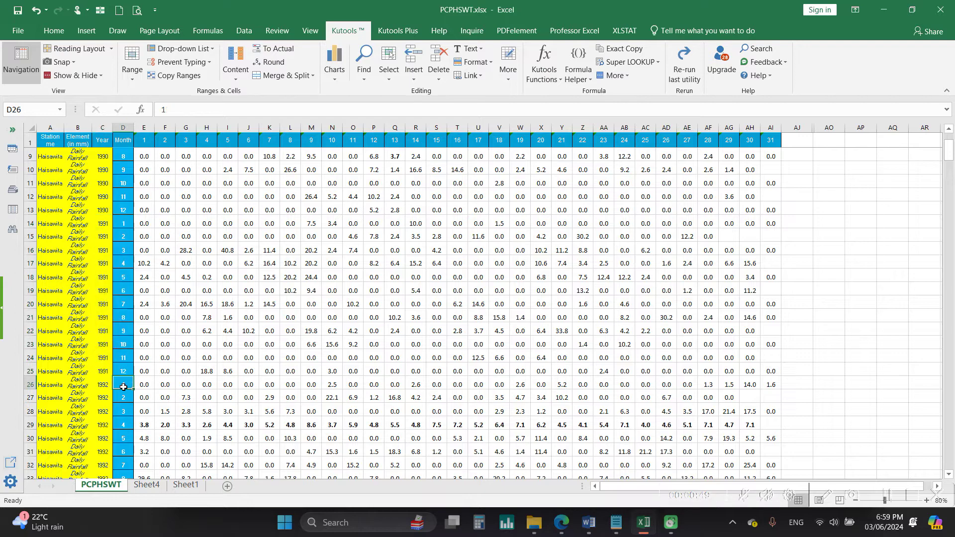
{"action": "scroll", "coordinate": [145, 194], "scroll_direction": "up", "scroll_amount": 3}
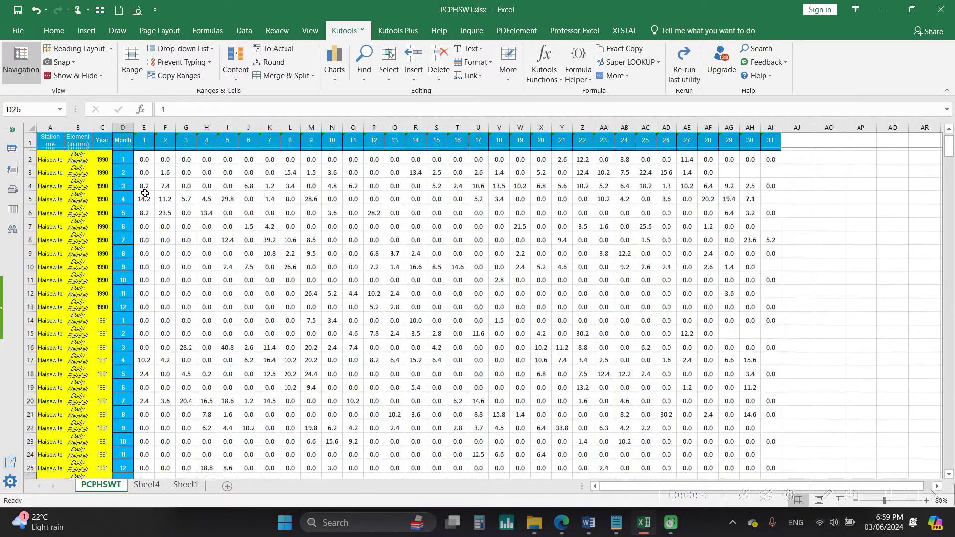
- Review the day headings 1 to 31 across the header row of the rainfall table
{"action": "left_click", "coordinate": [143, 139]}
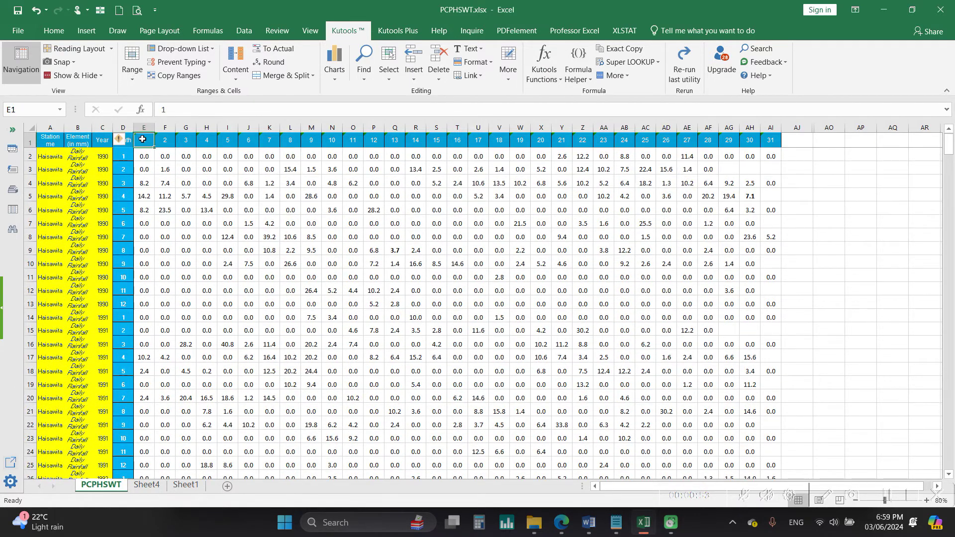
{"action": "left_click_drag", "start_coordinate": [143, 139], "coordinate": [773, 143]}
{"action": "left_click", "coordinate": [808, 208]}
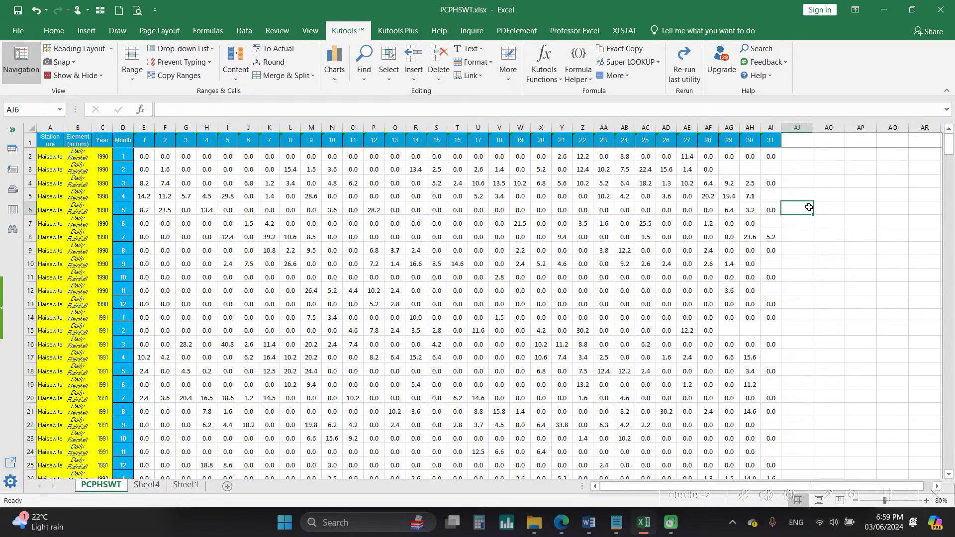
{"action": "left_click", "coordinate": [829, 287]}
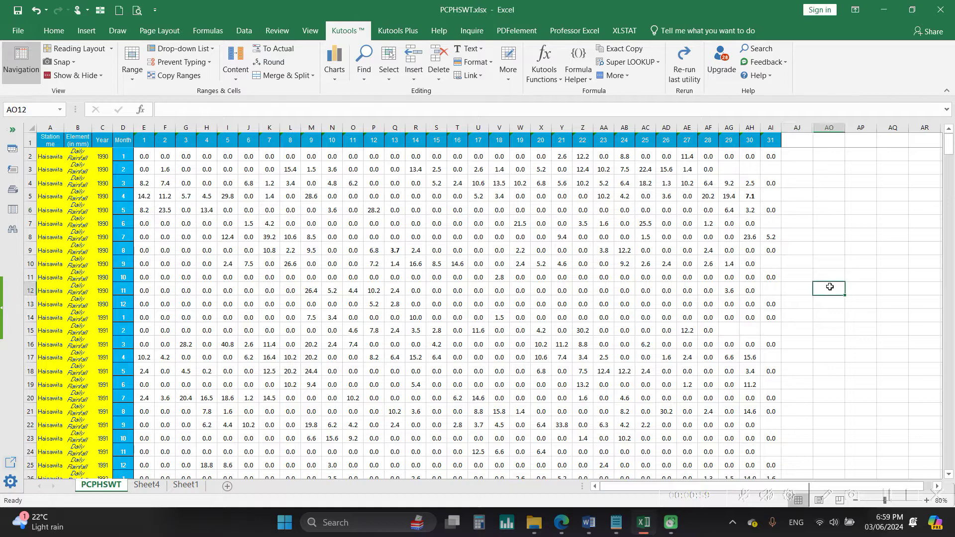
- On Sheet4, open Kutools' Transpose Table Dimensions and choose the Cross table to list transpose type
{"action": "left_click", "coordinate": [146, 489]}
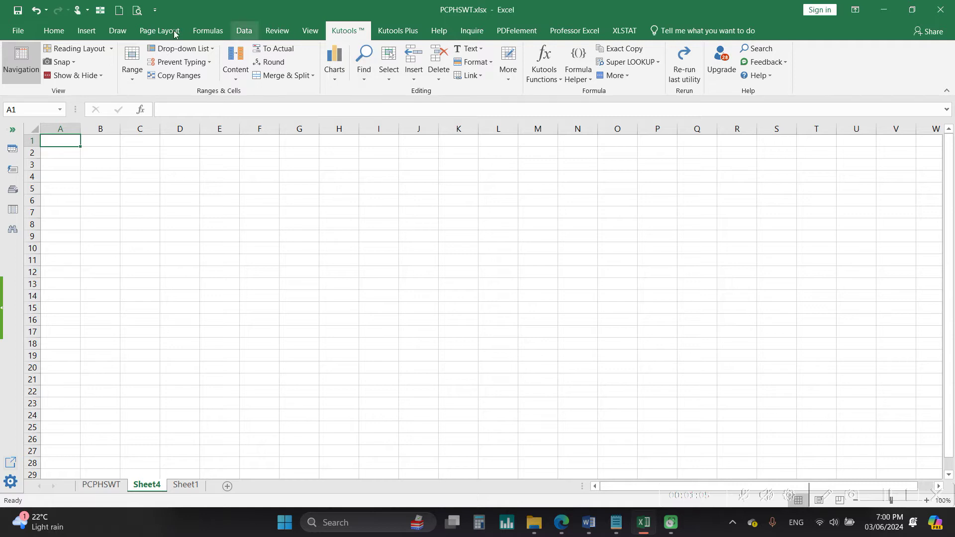
{"action": "left_click", "coordinate": [62, 30]}
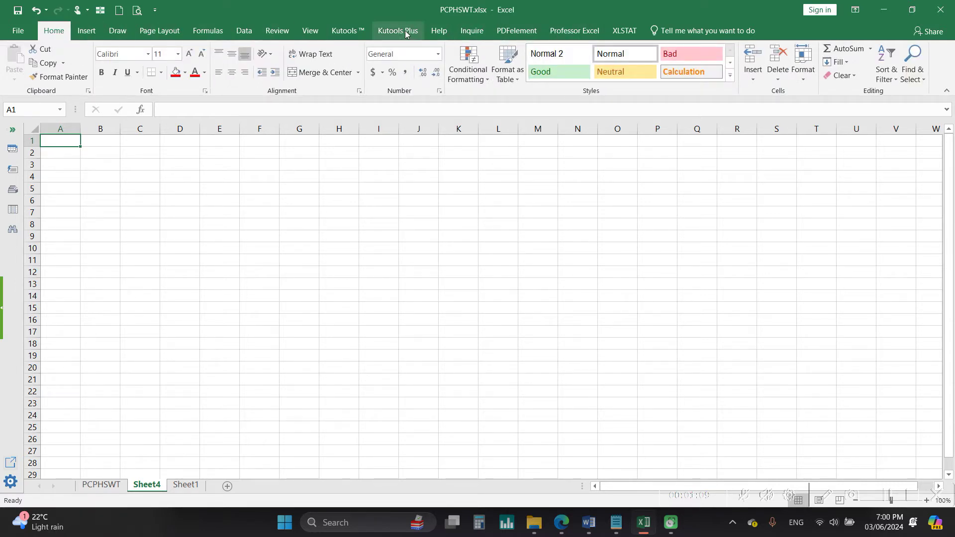
{"action": "left_click", "coordinate": [344, 33]}
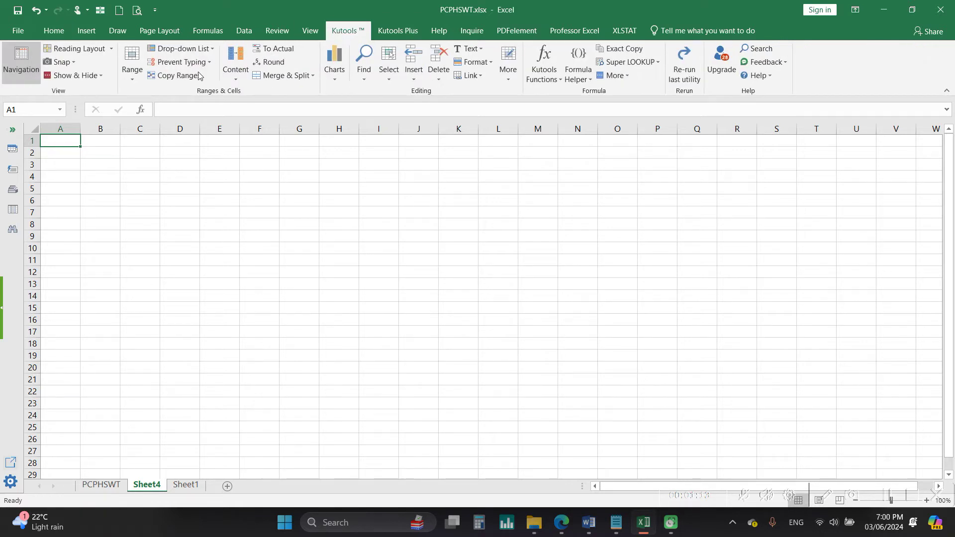
{"action": "left_click", "coordinate": [133, 80]}
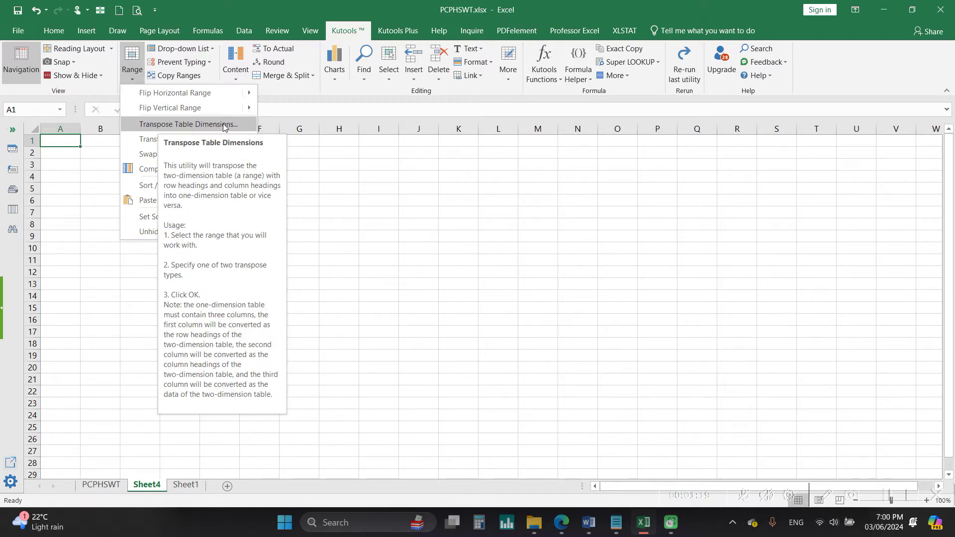
{"action": "left_click", "coordinate": [241, 125]}
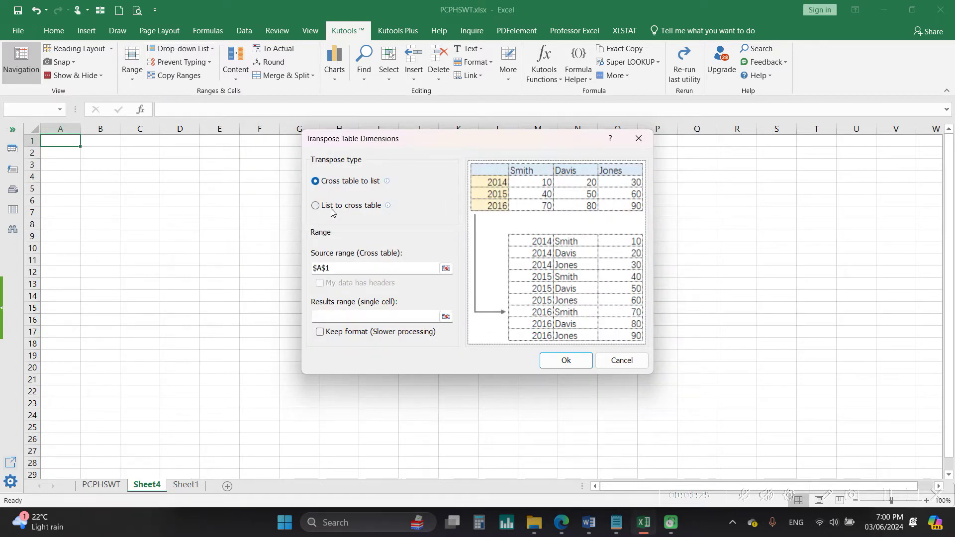
{"action": "left_click", "coordinate": [331, 206]}
{"action": "left_click", "coordinate": [340, 187]}
{"action": "left_click", "coordinate": [366, 207]}
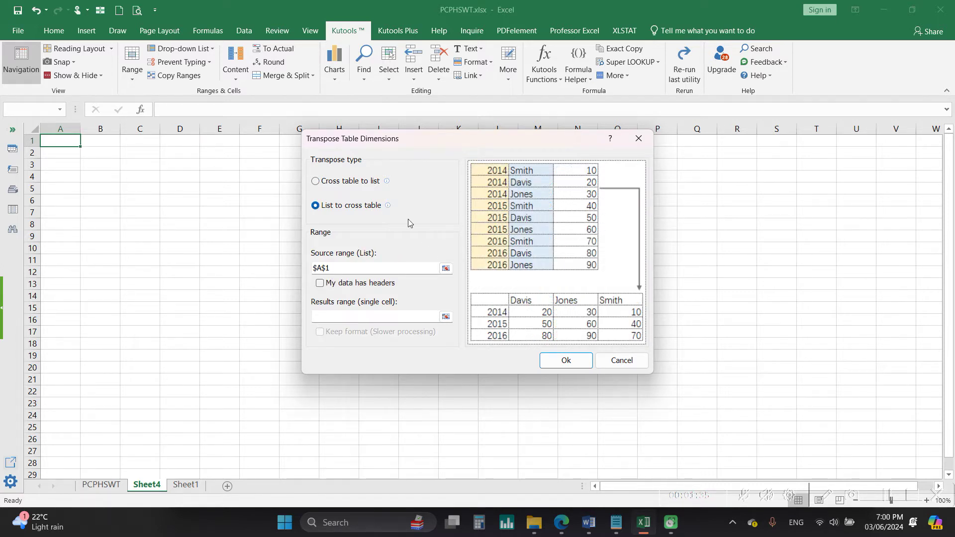
{"action": "left_click", "coordinate": [333, 185]}
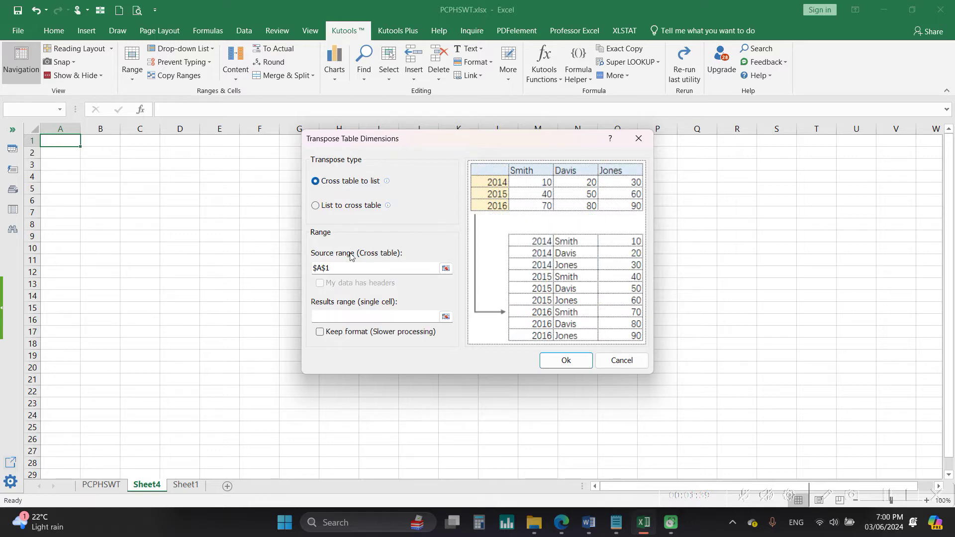
- Set the transpose source range to $C$1:$AI$385 on the PCPHSWT sheet
{"action": "left_click", "coordinate": [446, 268]}
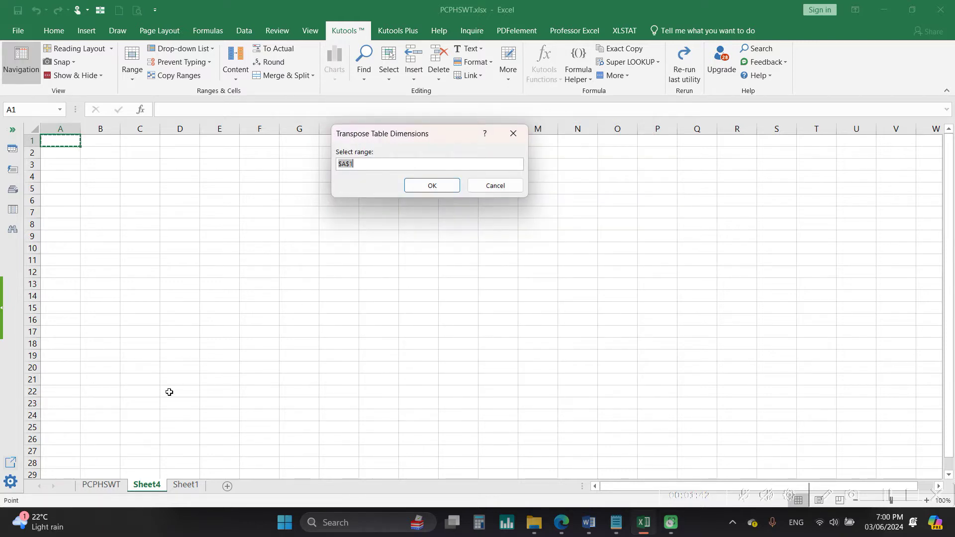
{"action": "left_click", "coordinate": [100, 487]}
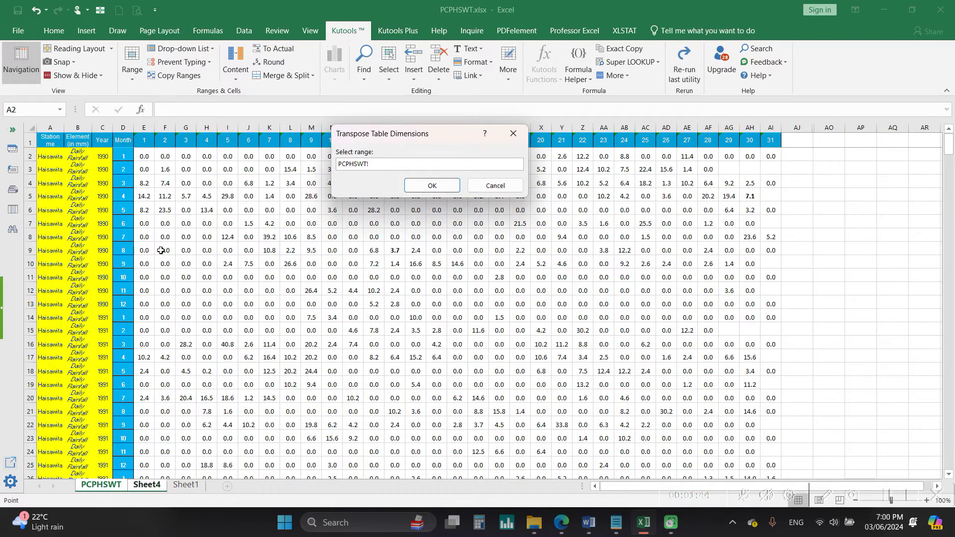
{"action": "left_click", "coordinate": [103, 143]}
{"action": "left_click_drag", "start_coordinate": [103, 142], "coordinate": [766, 154]}
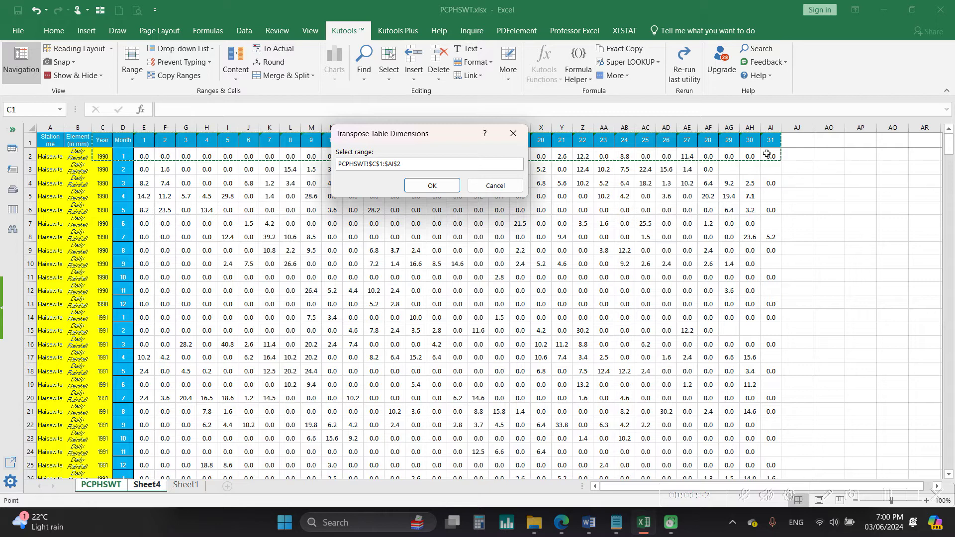
{"action": "key", "text": "BackSpace"}
{"action": "type", "text": "385"}
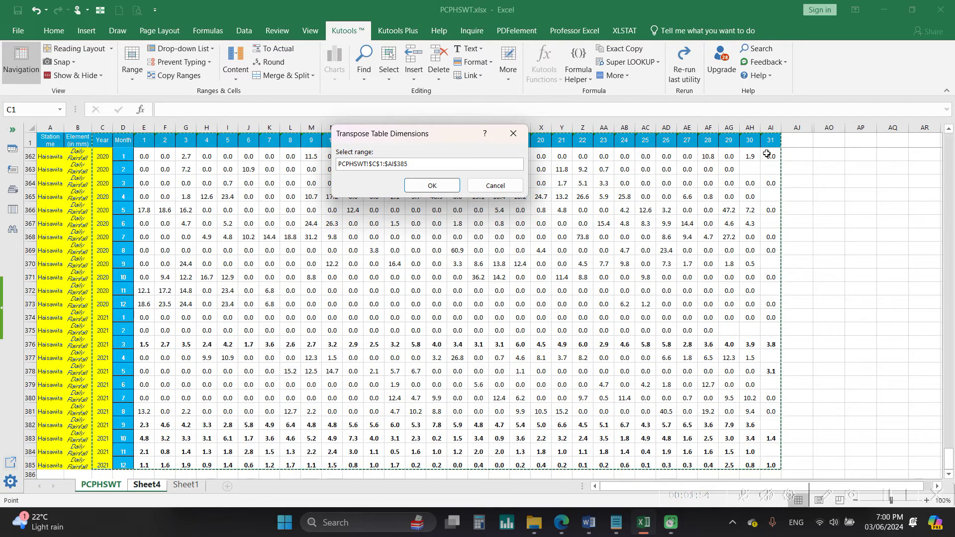
{"action": "left_click", "coordinate": [429, 185]}
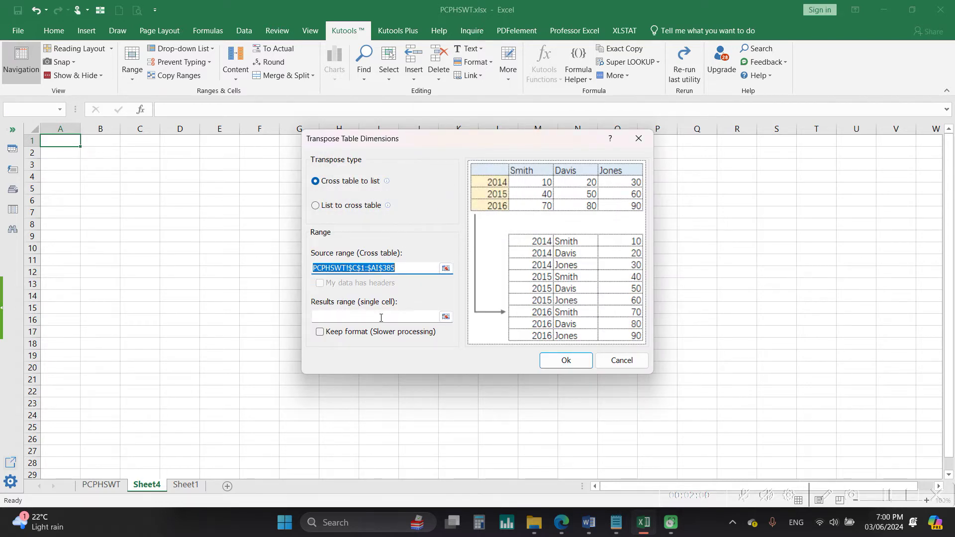
- Set the results range to cell $A$1 of Sheet4 and run the transposition
{"action": "left_click", "coordinate": [430, 318]}
{"action": "left_click", "coordinate": [446, 317]}
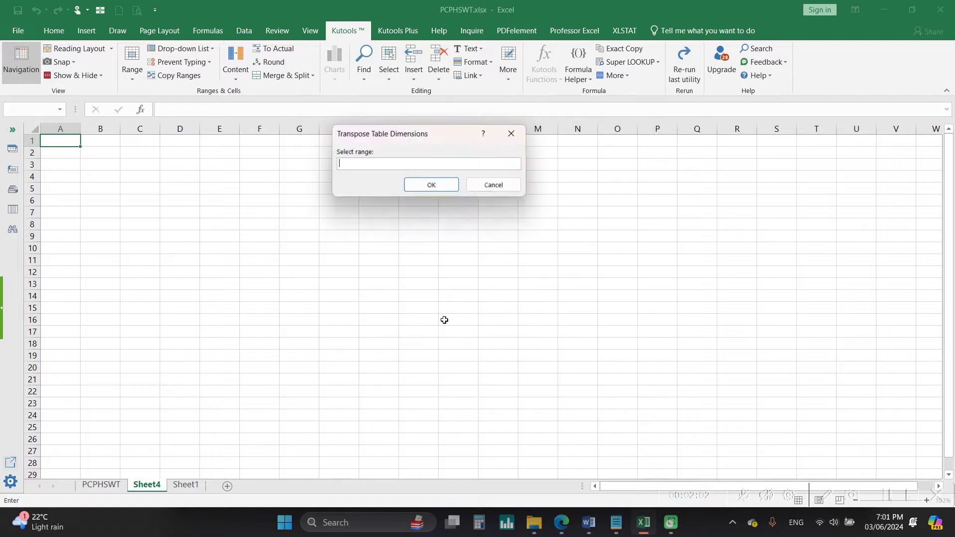
{"action": "left_click", "coordinate": [61, 141]}
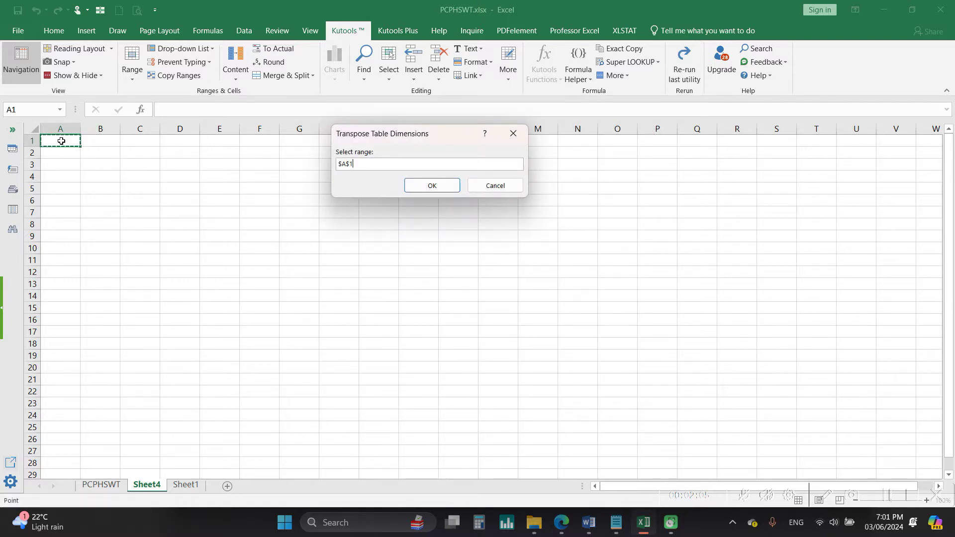
{"action": "left_click", "coordinate": [422, 187]}
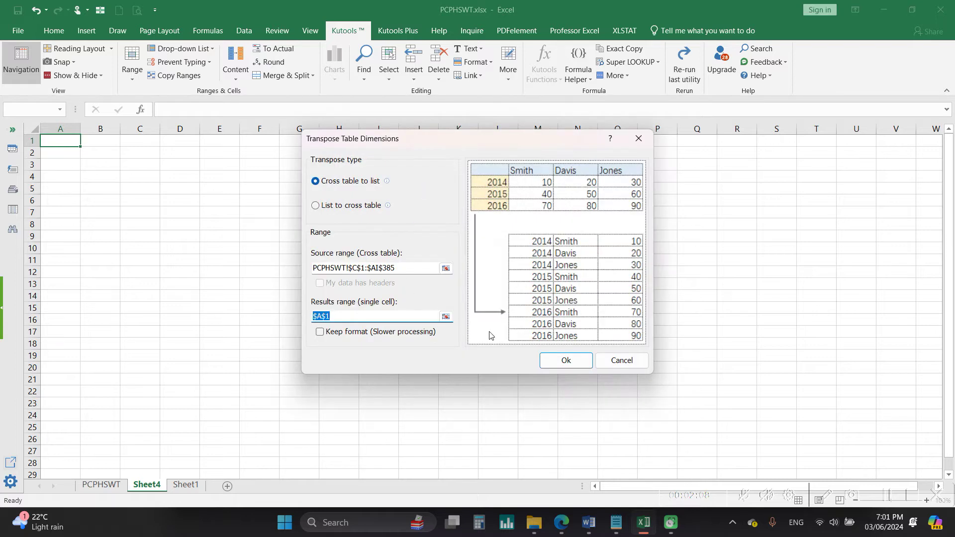
{"action": "left_click", "coordinate": [560, 362]}
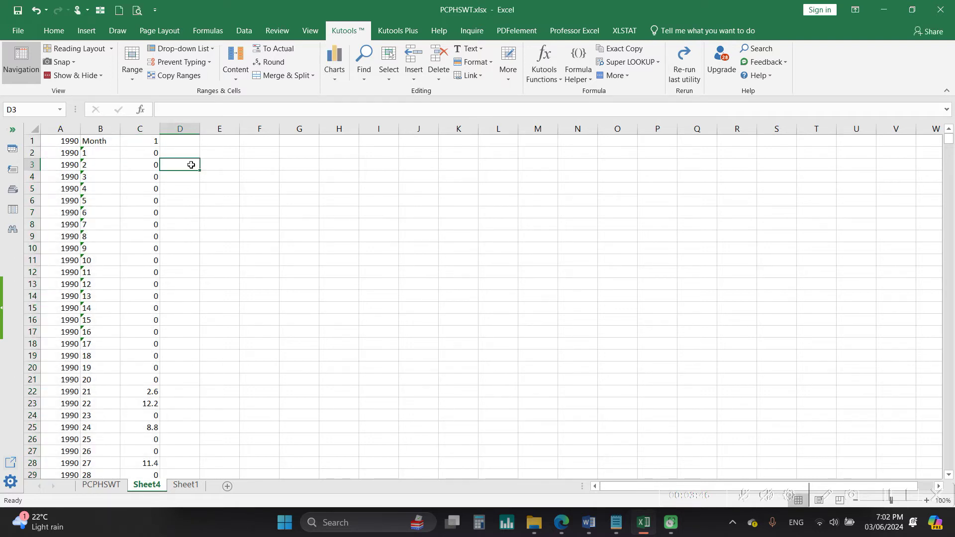
- Check the transposed list on Sheet4 from its first row to the last entry in column A
{"action": "left_click", "coordinate": [175, 188]}
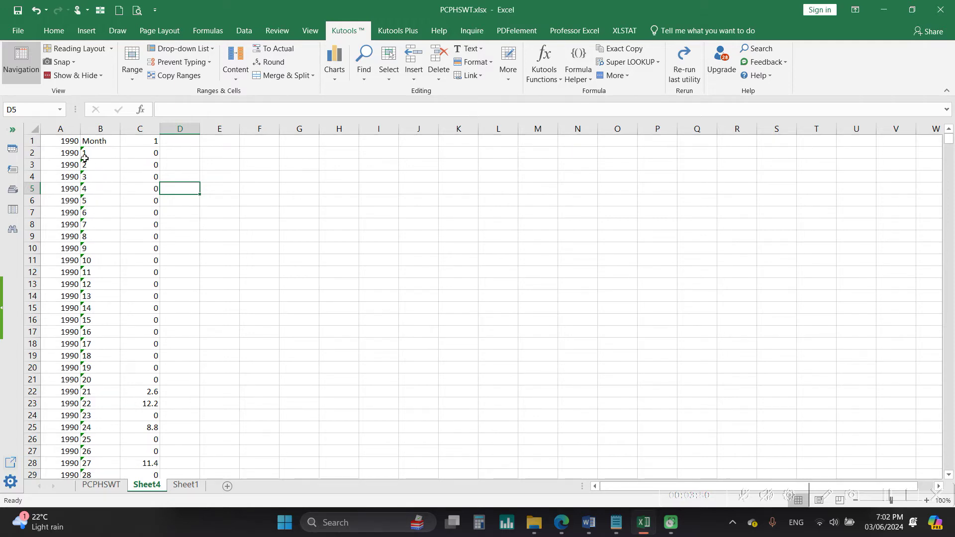
{"action": "left_click", "coordinate": [69, 141]}
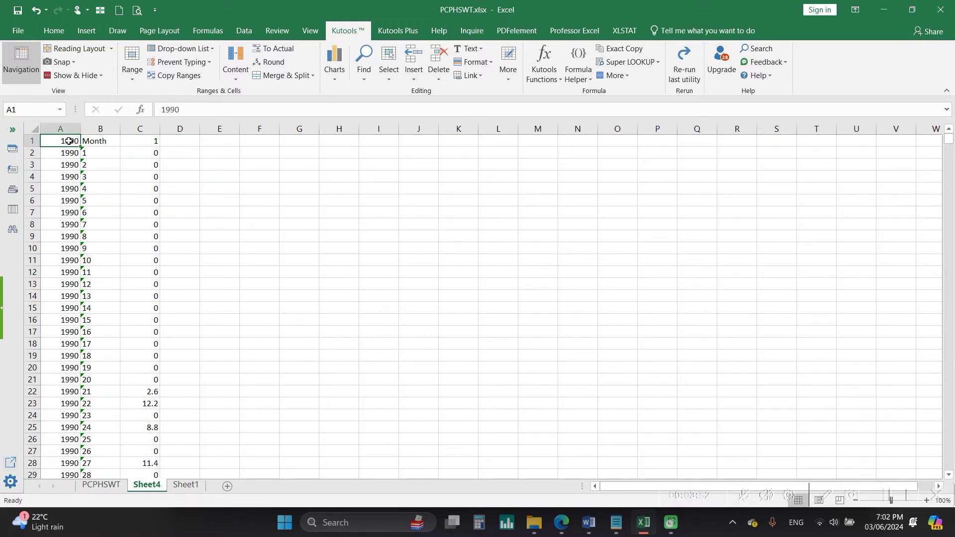
{"action": "key", "text": "ctrl+Down"}
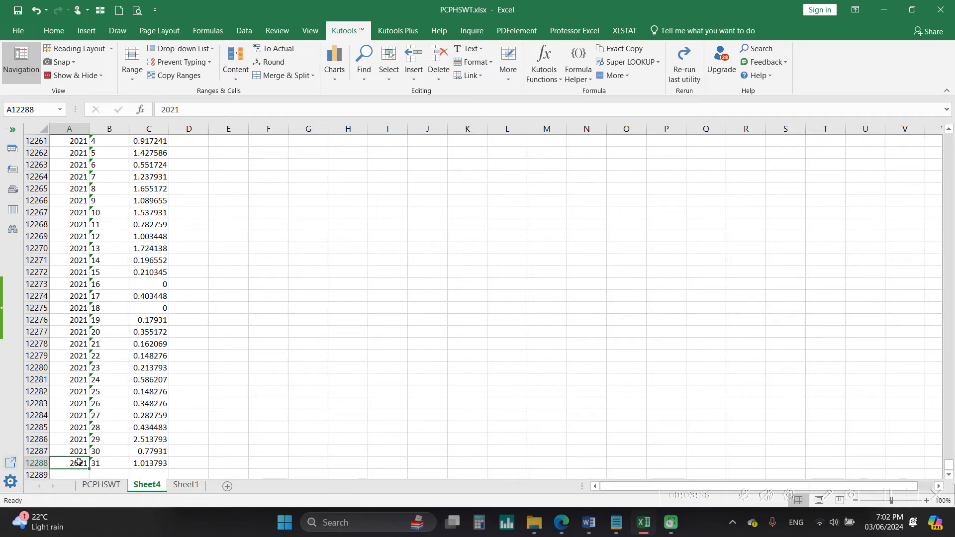
- Check the last entries in columns B and C, then trace the Month rows back up to the top of the list
{"action": "left_click", "coordinate": [107, 464]}
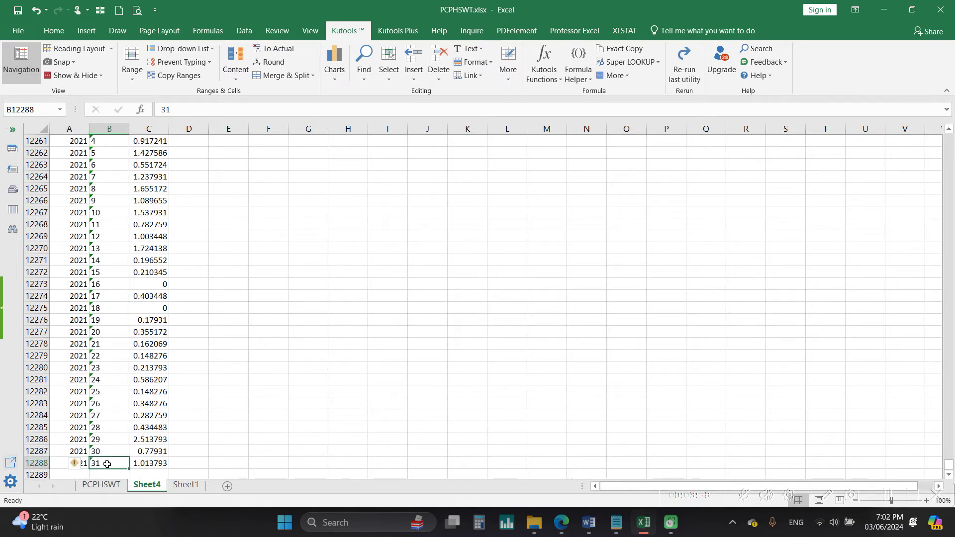
{"action": "left_click", "coordinate": [148, 464]}
{"action": "left_click", "coordinate": [112, 466]}
{"action": "left_click", "coordinate": [158, 465]}
{"action": "key", "text": "ctrl+Up"}
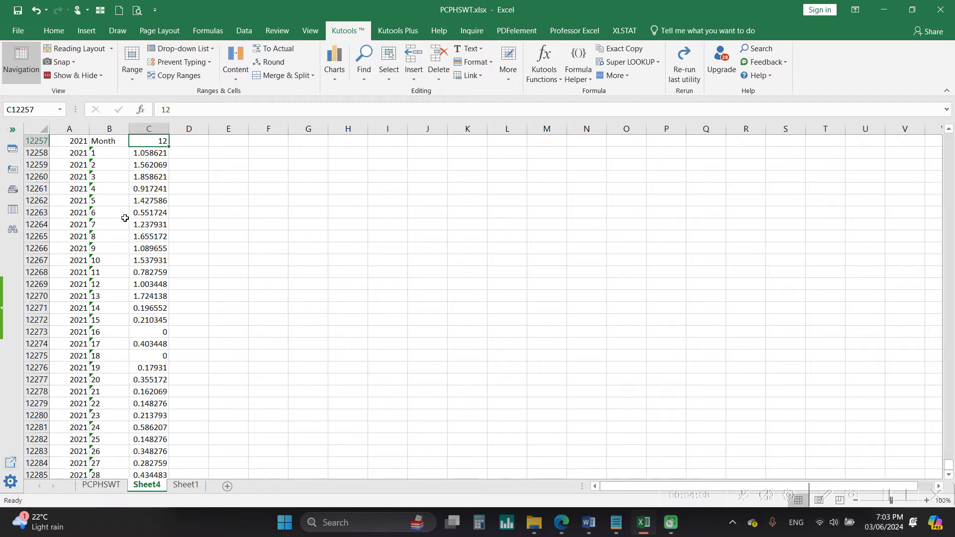
{"action": "key", "text": "ctrl+Up"}
{"action": "key", "text": "ctrl+Up"}
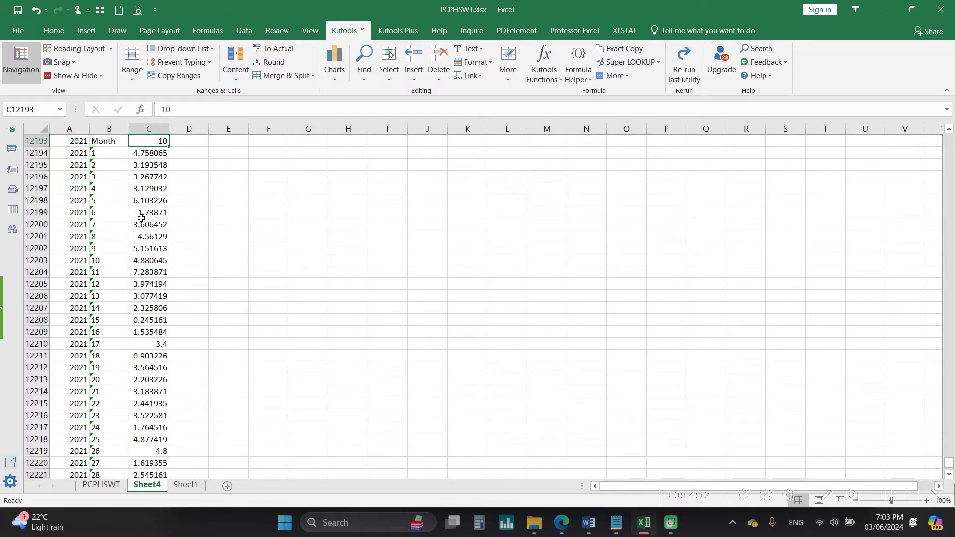
{"action": "left_click", "coordinate": [116, 227]}
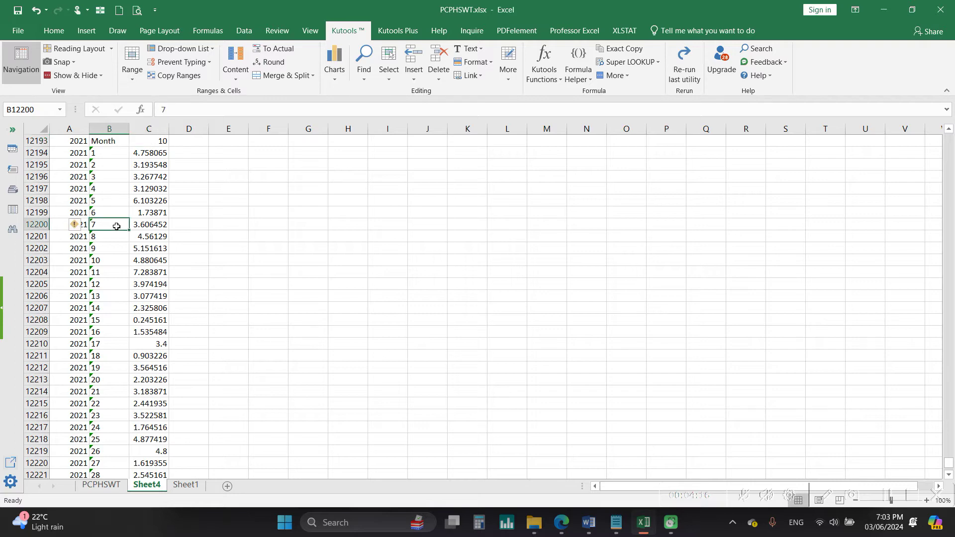
{"action": "key", "text": "ctrl+Up"}
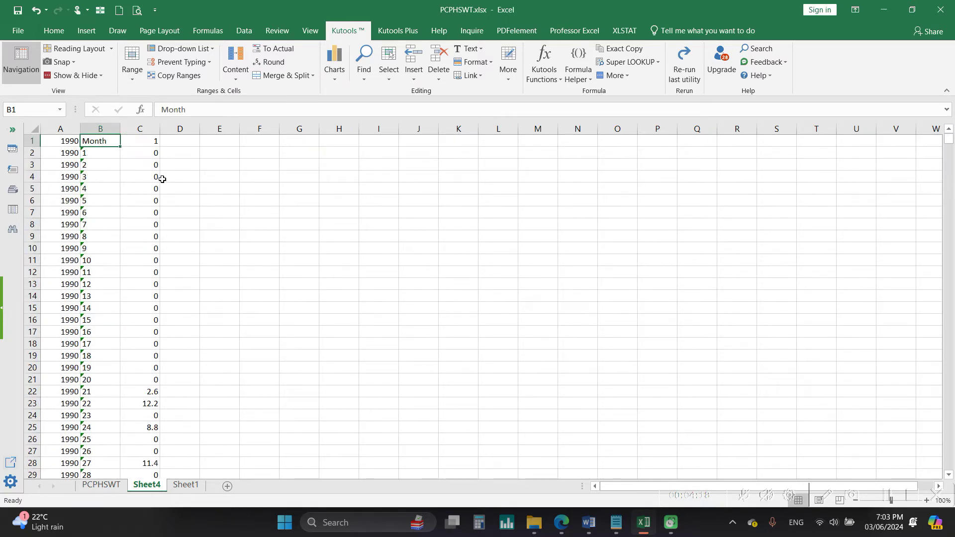
- Examine the Month rows that begin the January and February 1990 blocks in columns A to C
{"action": "left_click", "coordinate": [157, 164]}
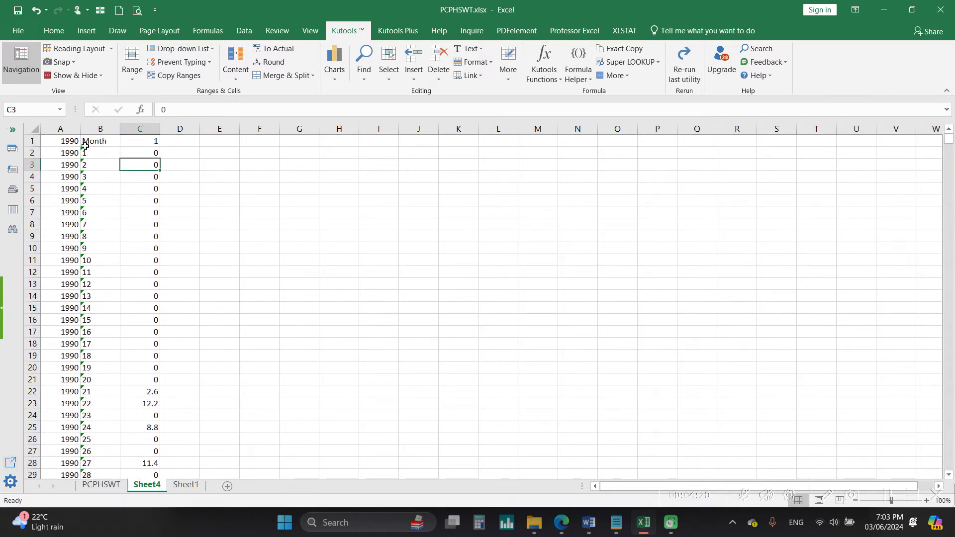
{"action": "left_click", "coordinate": [69, 138]}
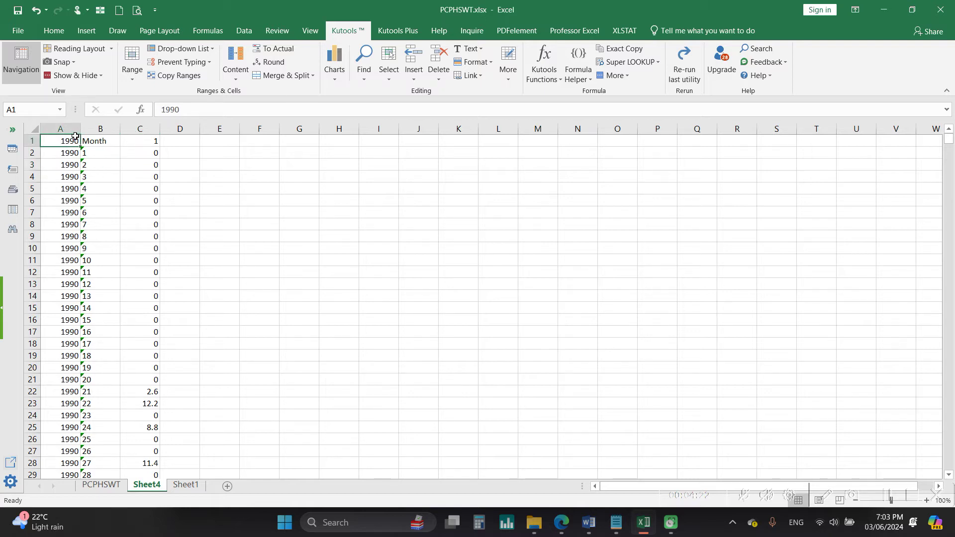
{"action": "left_click", "coordinate": [133, 141]}
{"action": "scroll", "coordinate": [133, 317], "scroll_direction": "down", "scroll_amount": 5}
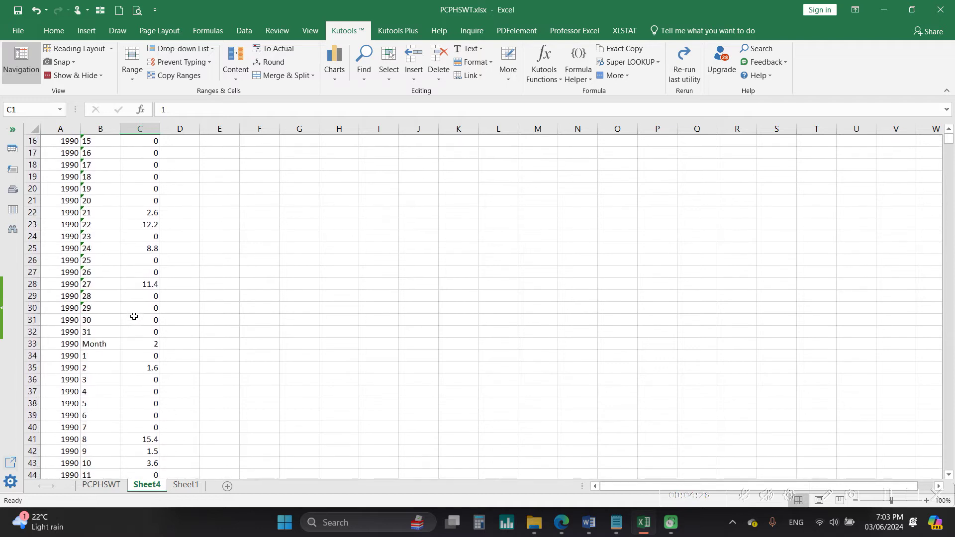
{"action": "scroll", "coordinate": [134, 317], "scroll_direction": "down", "scroll_amount": 2}
{"action": "left_click", "coordinate": [152, 262]}
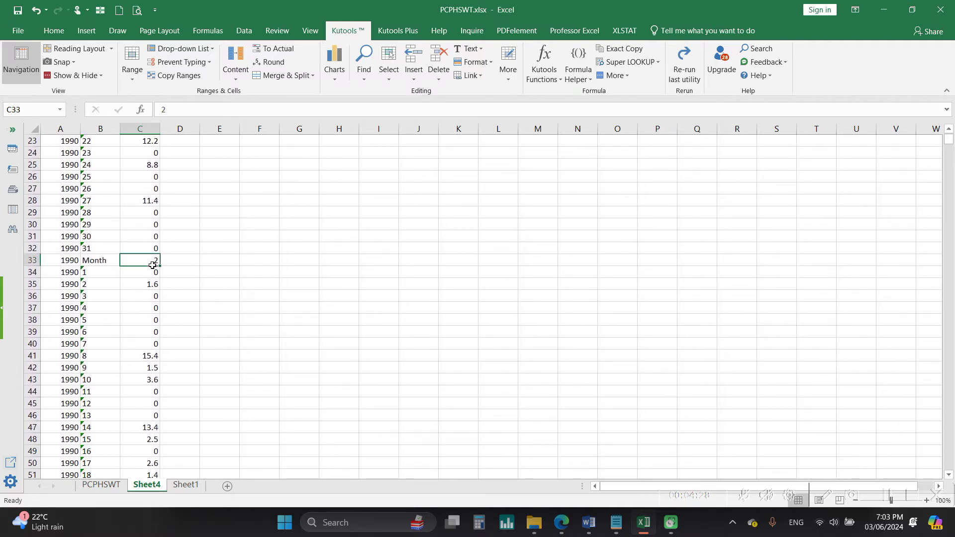
{"action": "left_click", "coordinate": [99, 262]}
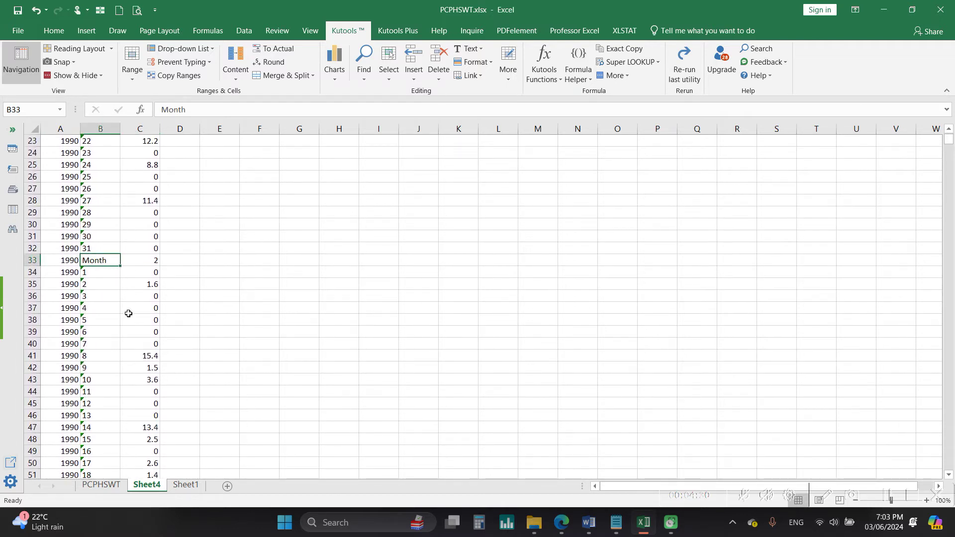
- Inspect the column C cells for nonexistent dates: February 29 to 31 and April 31 of 1990
{"action": "scroll", "coordinate": [141, 388], "scroll_direction": "down", "scroll_amount": 6}
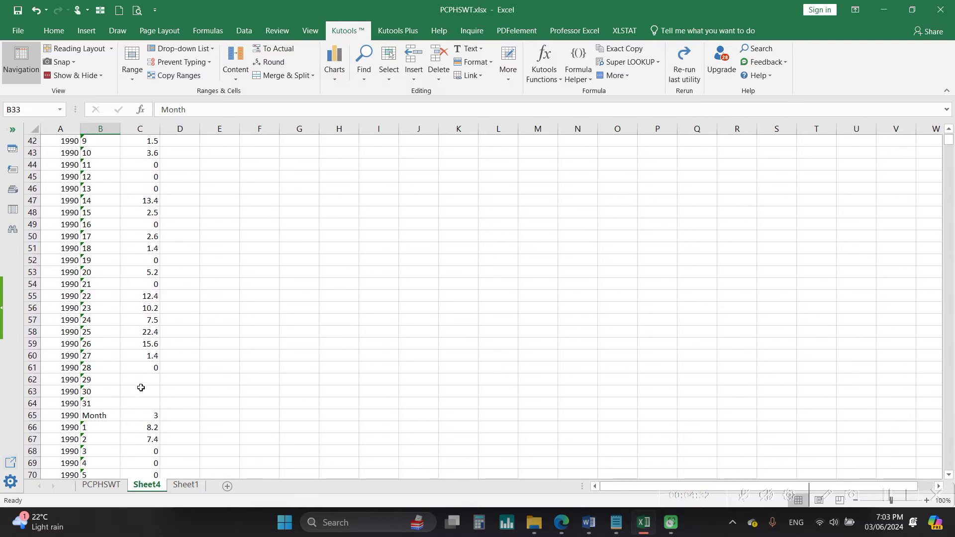
{"action": "left_click_drag", "start_coordinate": [144, 381], "coordinate": [149, 414]}
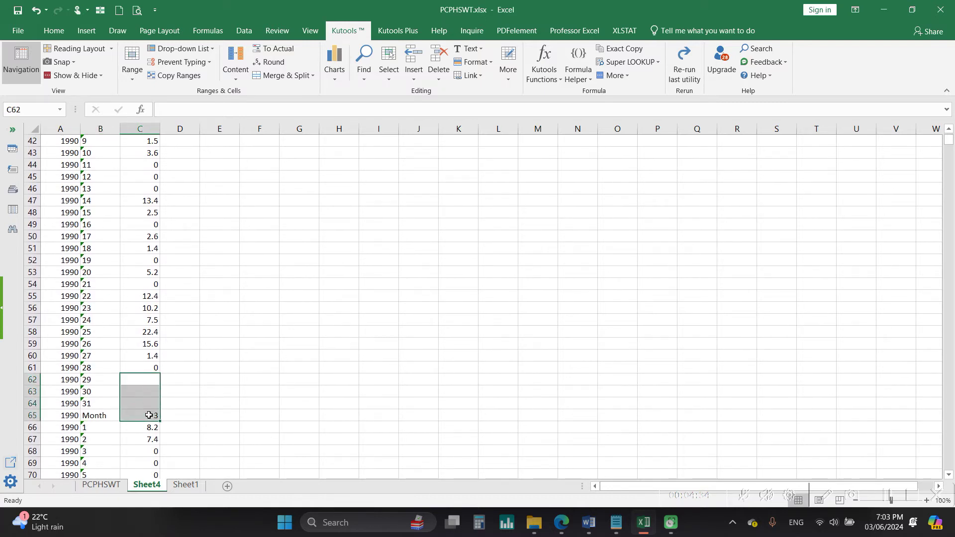
{"action": "left_click", "coordinate": [96, 367]}
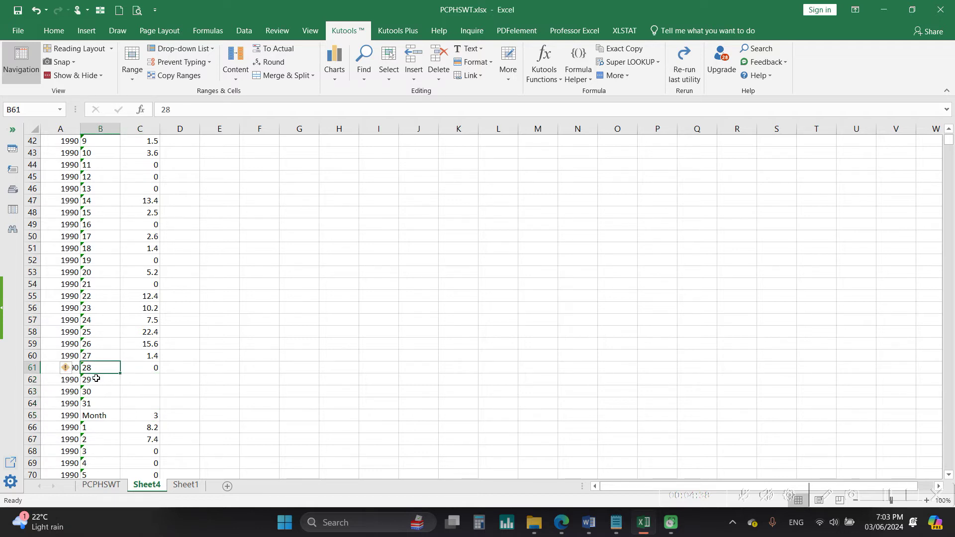
{"action": "left_click_drag", "start_coordinate": [96, 379], "coordinate": [144, 412]}
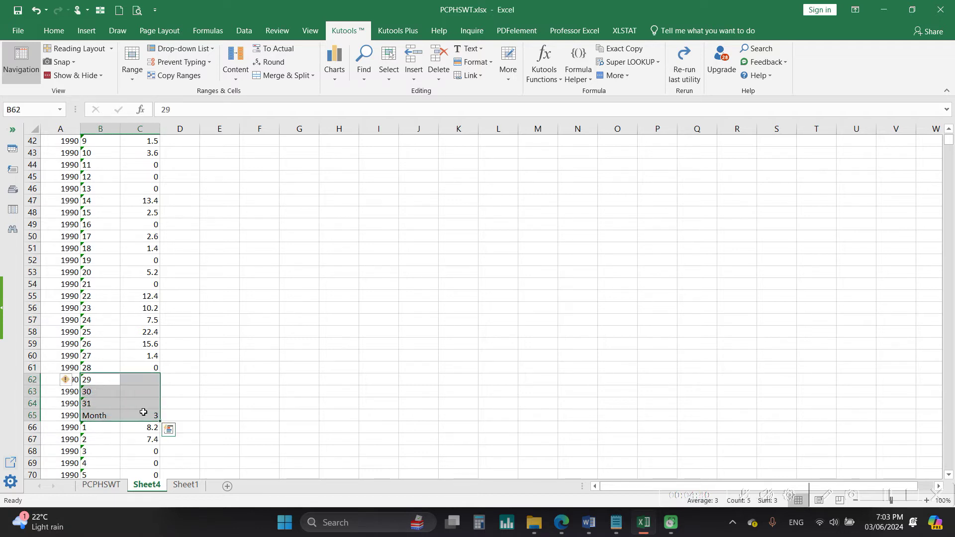
{"action": "scroll", "coordinate": [146, 412], "scroll_direction": "down", "scroll_amount": 8}
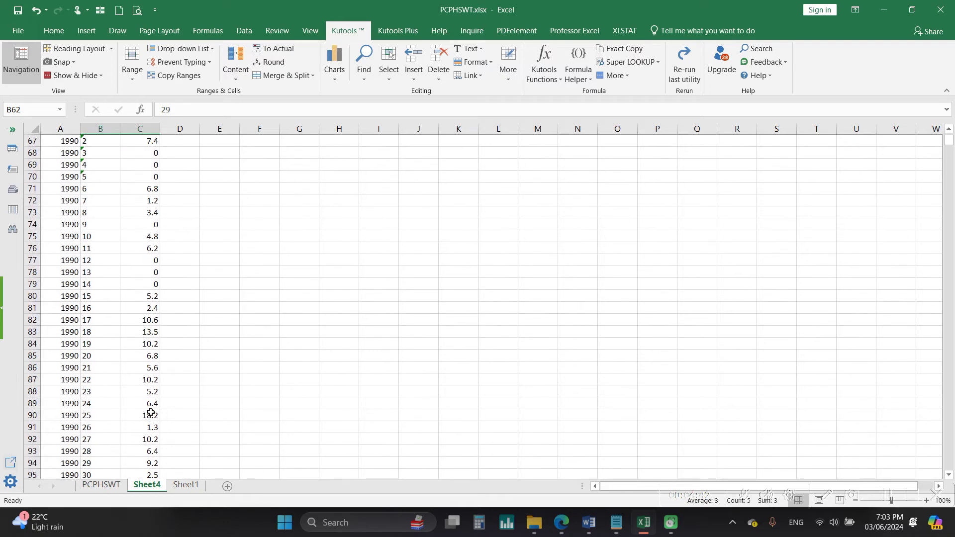
{"action": "scroll", "coordinate": [150, 412], "scroll_direction": "down", "scroll_amount": 10}
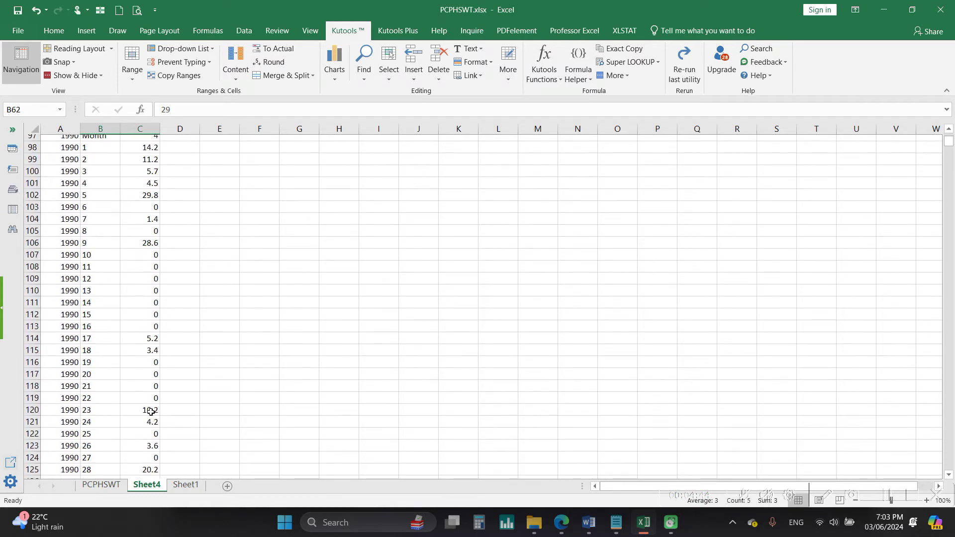
{"action": "scroll", "coordinate": [151, 412], "scroll_direction": "down", "scroll_amount": 6}
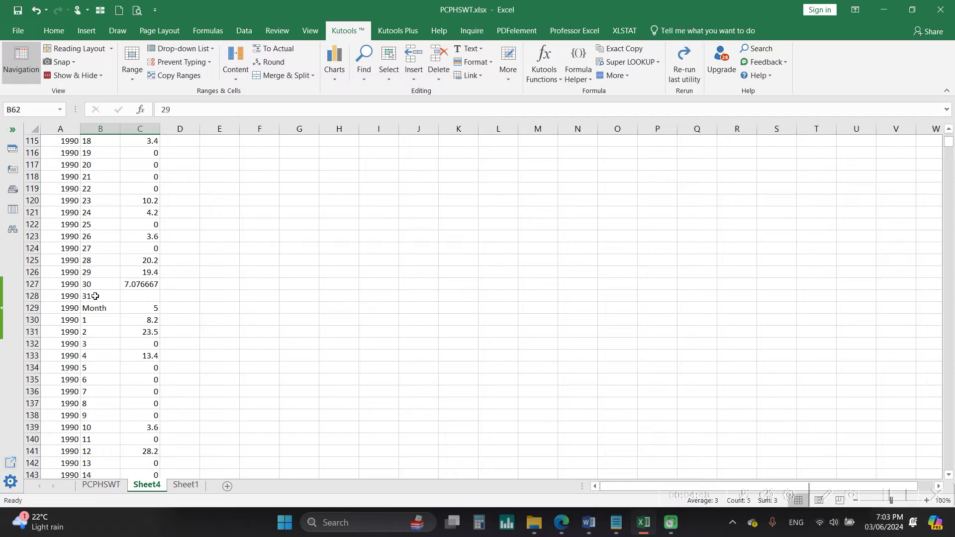
{"action": "left_click", "coordinate": [116, 298]}
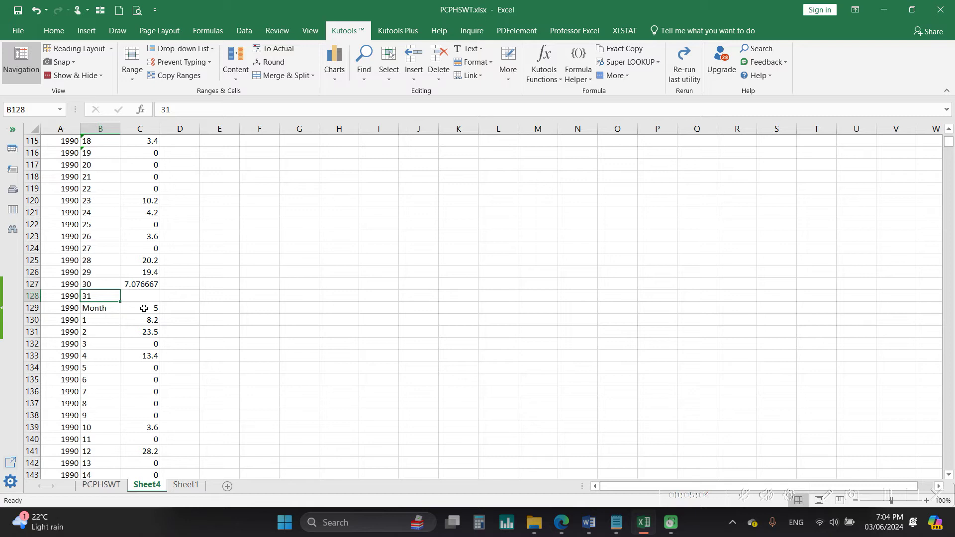
{"action": "left_click", "coordinate": [143, 309]}
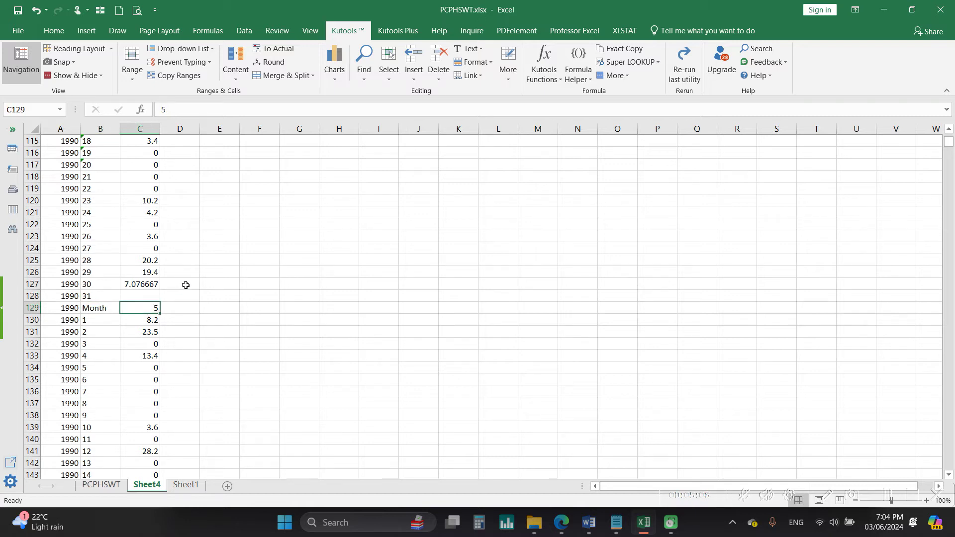
{"action": "left_click", "coordinate": [144, 296]}
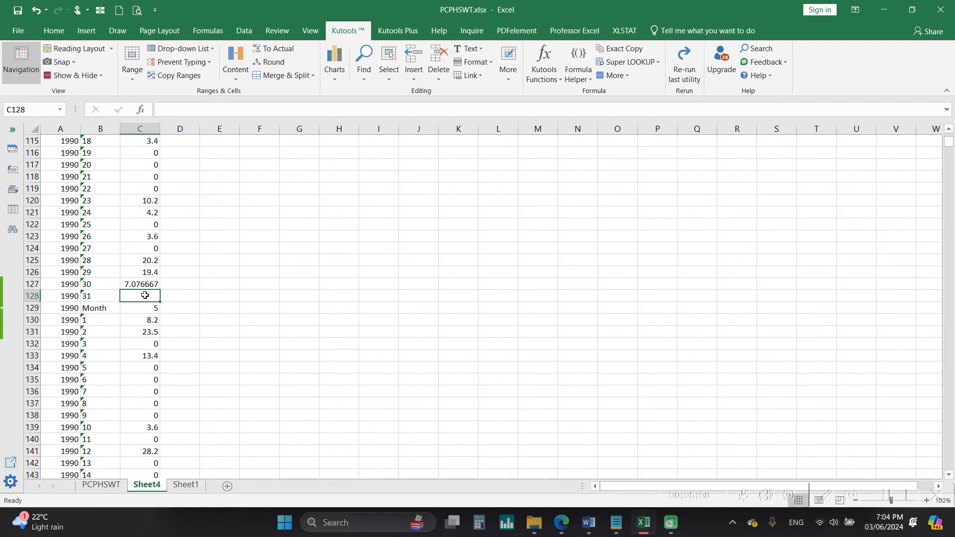
{"action": "left_click", "coordinate": [65, 298]}
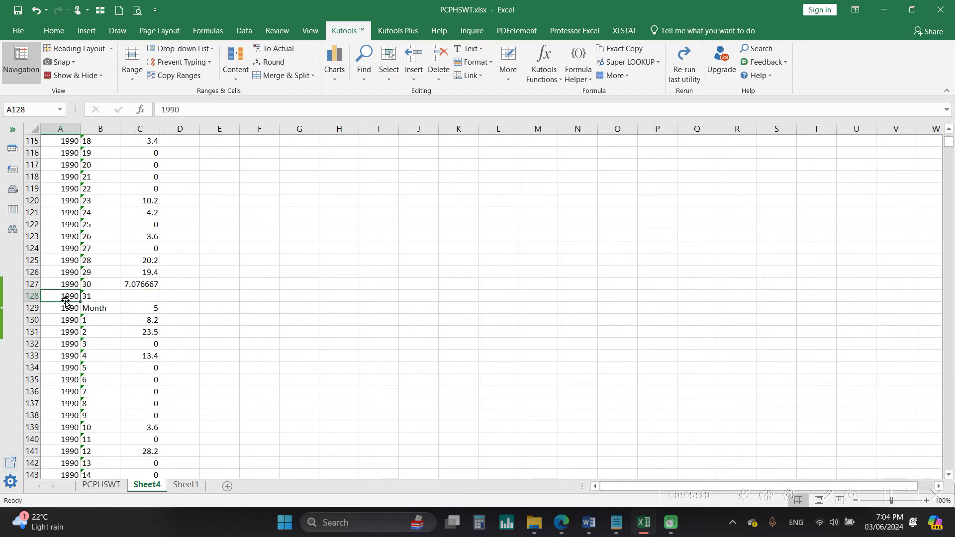
- Turn on filtering for columns A to C of the transposed list on Sheet4
{"action": "key", "text": "ctrl+Up"}
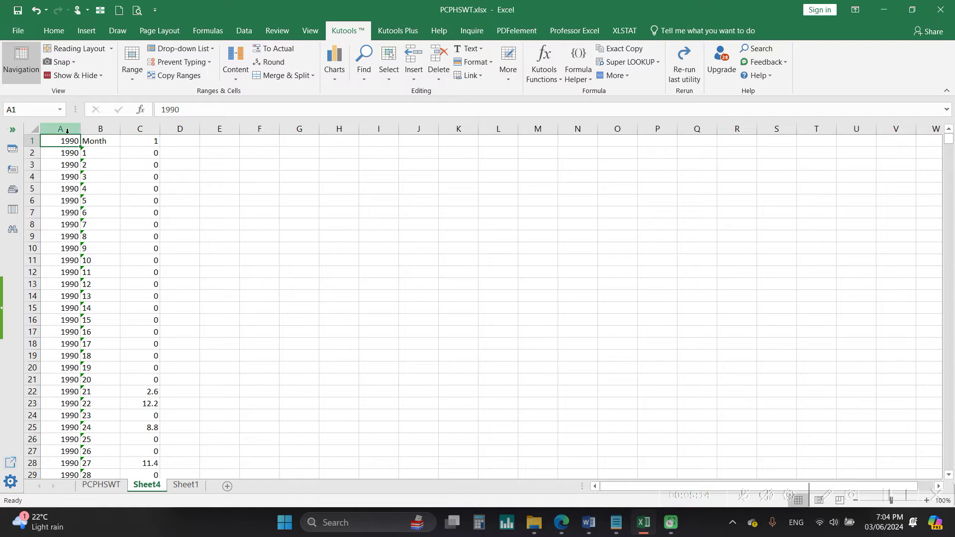
{"action": "left_click_drag", "start_coordinate": [67, 131], "coordinate": [141, 130]}
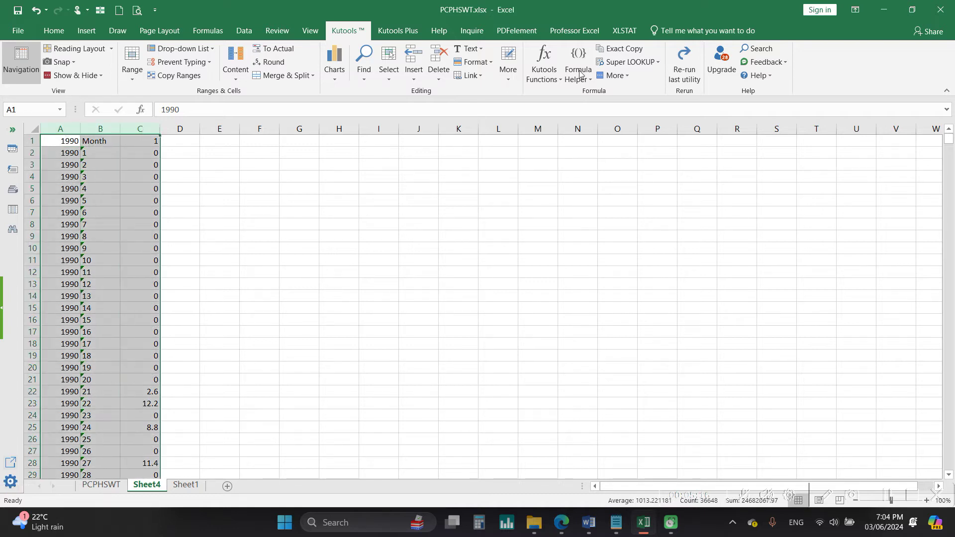
{"action": "left_click", "coordinate": [54, 31]}
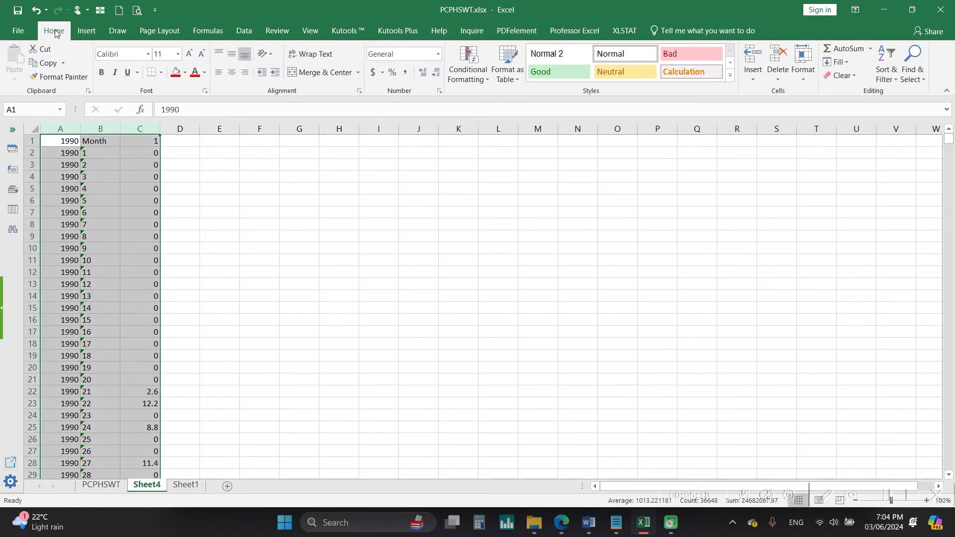
{"action": "left_click", "coordinate": [886, 67]}
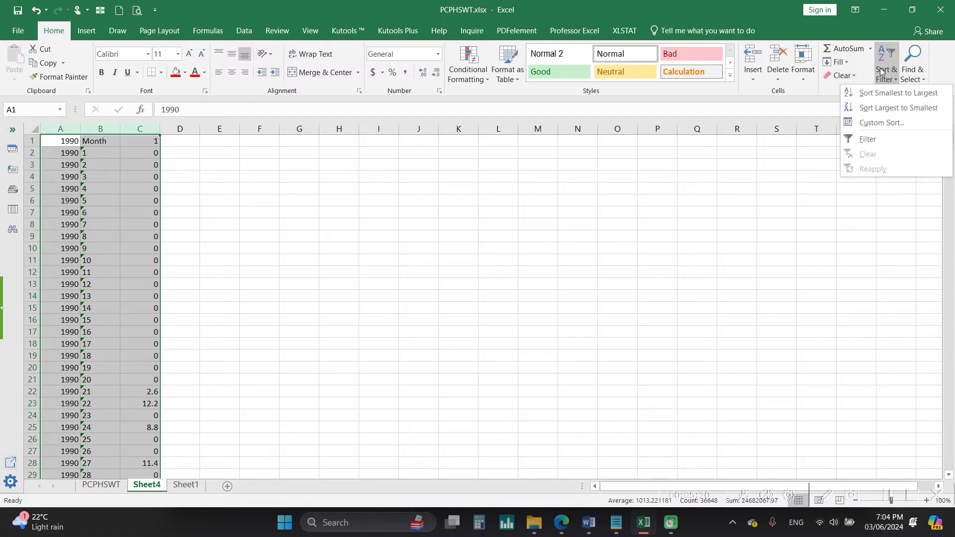
{"action": "left_click", "coordinate": [865, 138]}
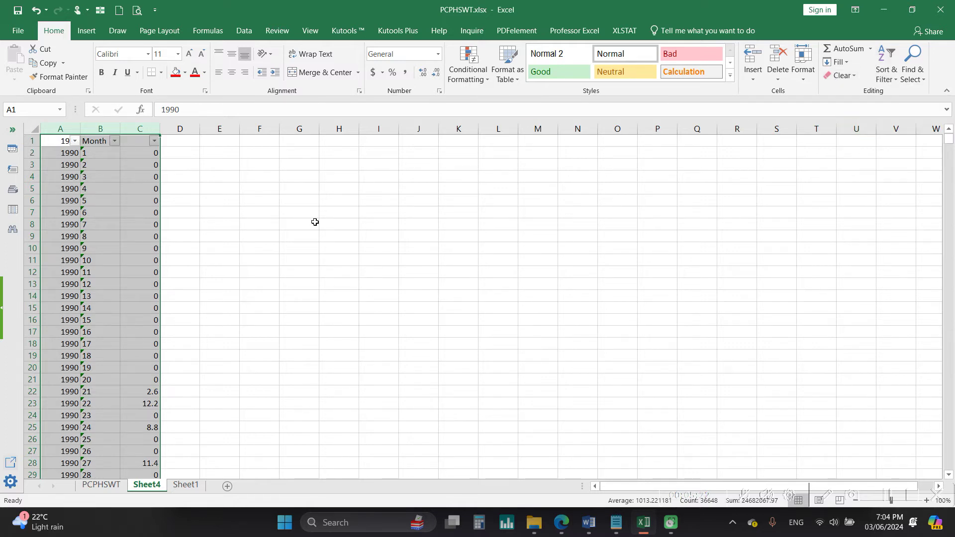
{"action": "left_click", "coordinate": [273, 209]}
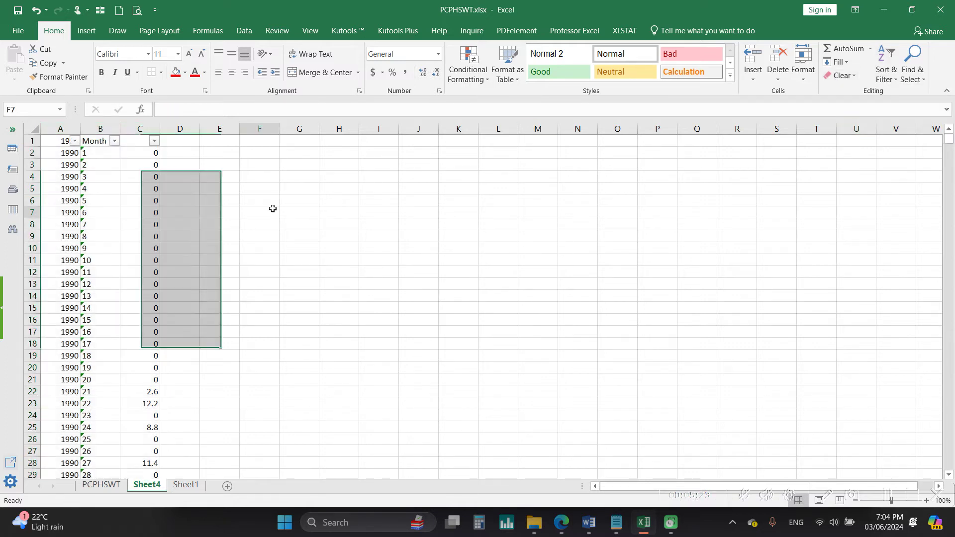
- Filter column C to show only the (Blanks) entries, with every other value deselected
{"action": "left_click", "coordinate": [154, 142]}
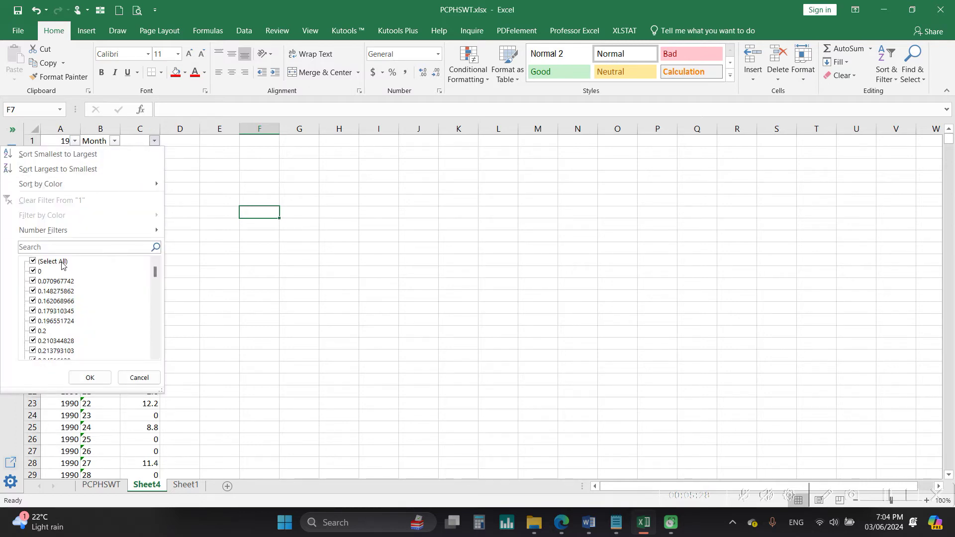
{"action": "scroll", "coordinate": [95, 320], "scroll_direction": "down", "scroll_amount": 15}
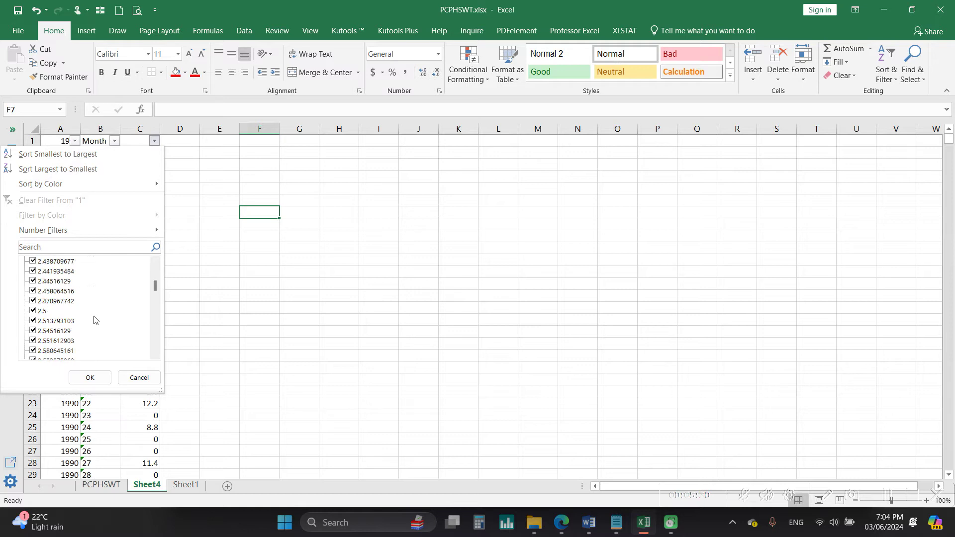
{"action": "scroll", "coordinate": [95, 320], "scroll_direction": "down", "scroll_amount": 2}
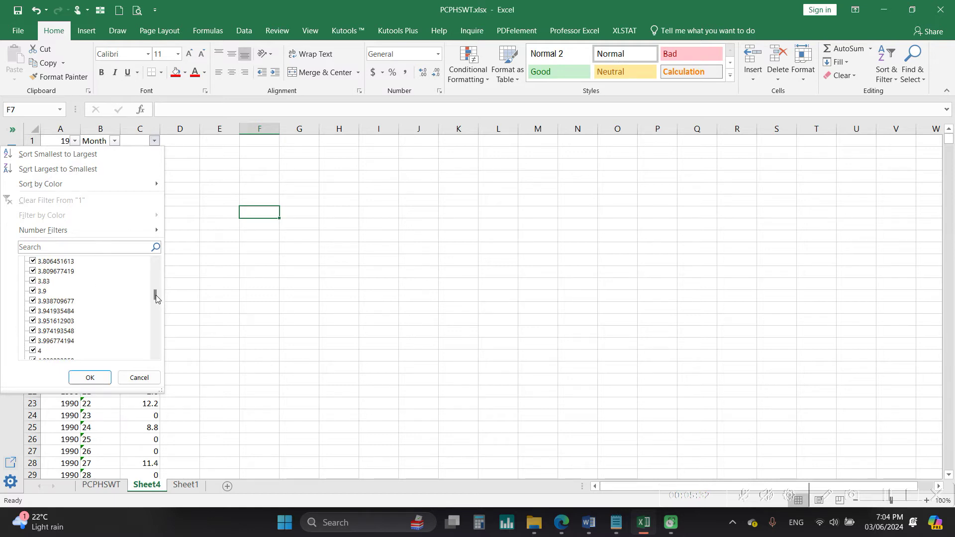
{"action": "left_click_drag", "start_coordinate": [156, 297], "coordinate": [156, 372]}
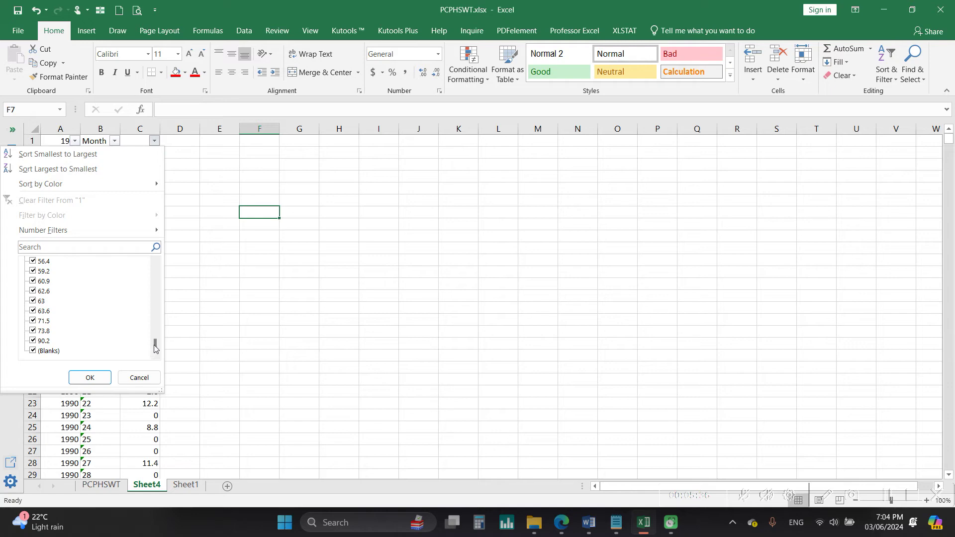
{"action": "left_click_drag", "start_coordinate": [156, 348], "coordinate": [160, 251]}
{"action": "left_click", "coordinate": [53, 261]}
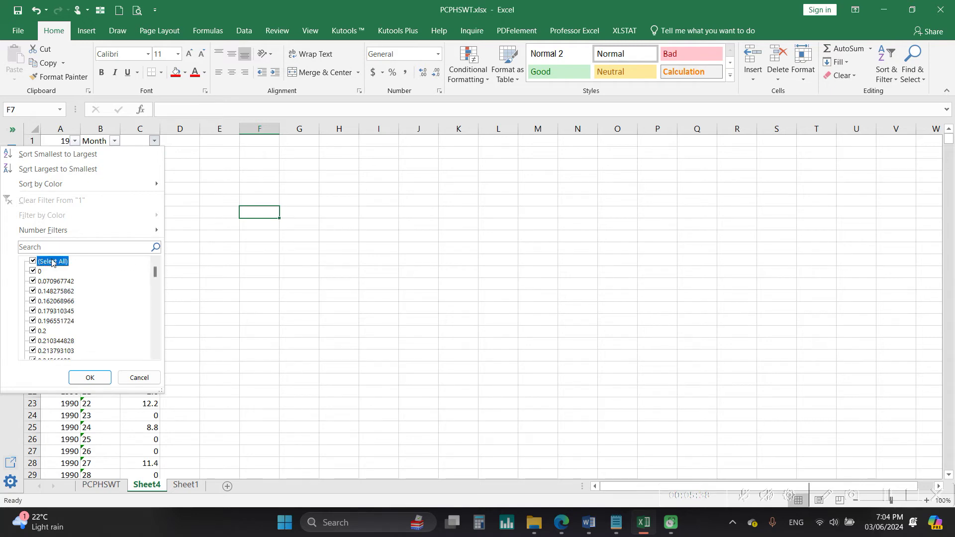
{"action": "left_click_drag", "start_coordinate": [155, 271], "coordinate": [158, 377]}
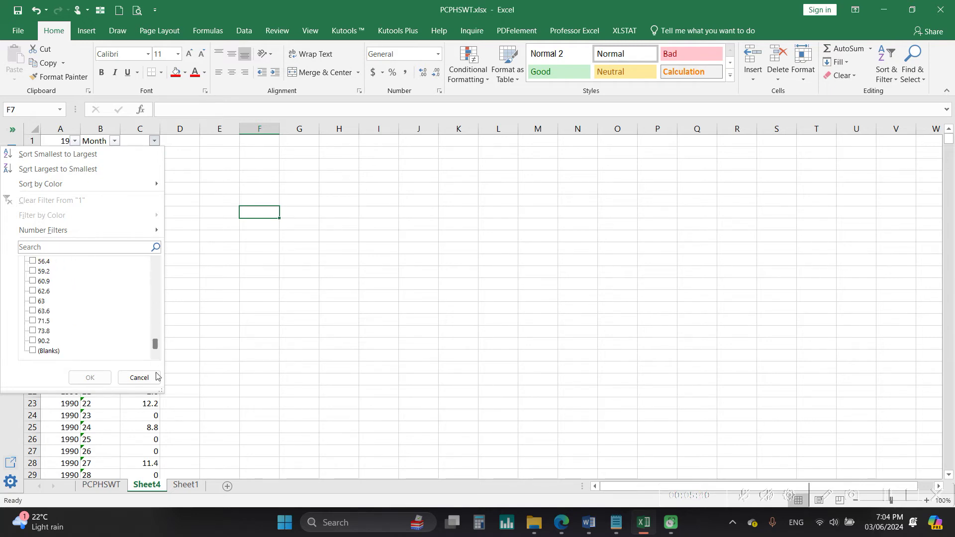
{"action": "left_click", "coordinate": [50, 350]}
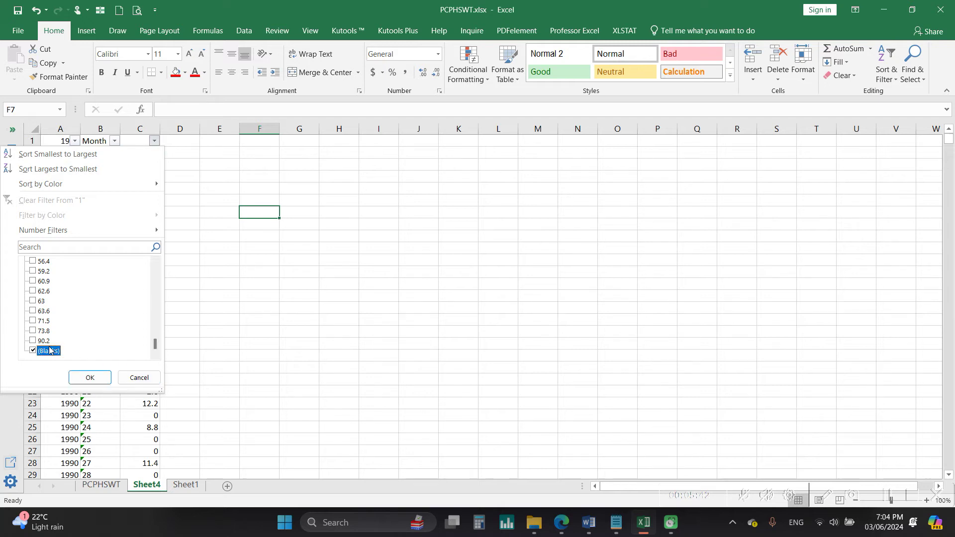
{"action": "left_click", "coordinate": [90, 377]}
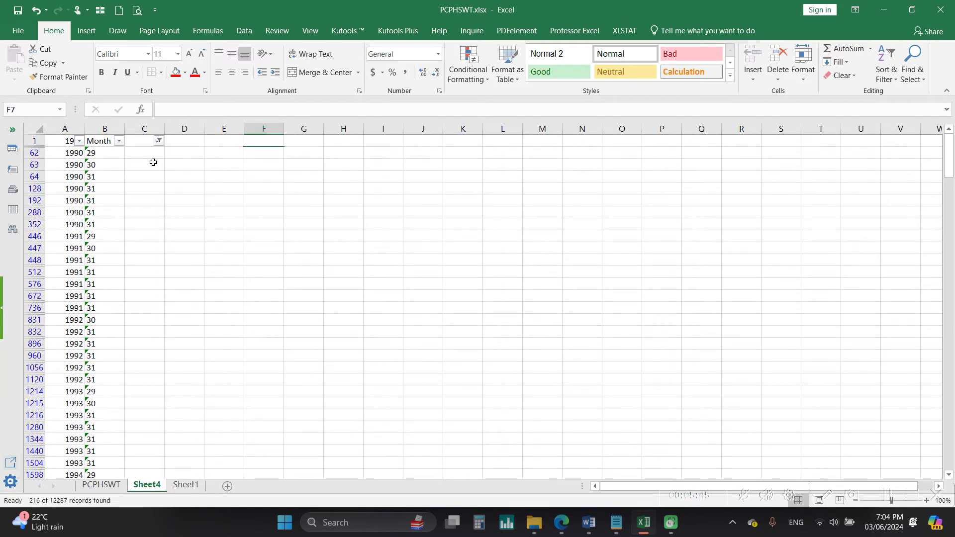
- Delete all the filtered rows with blank rainfall values, from row 62 through row 12256, keeping row 1
{"action": "left_click", "coordinate": [136, 141]}
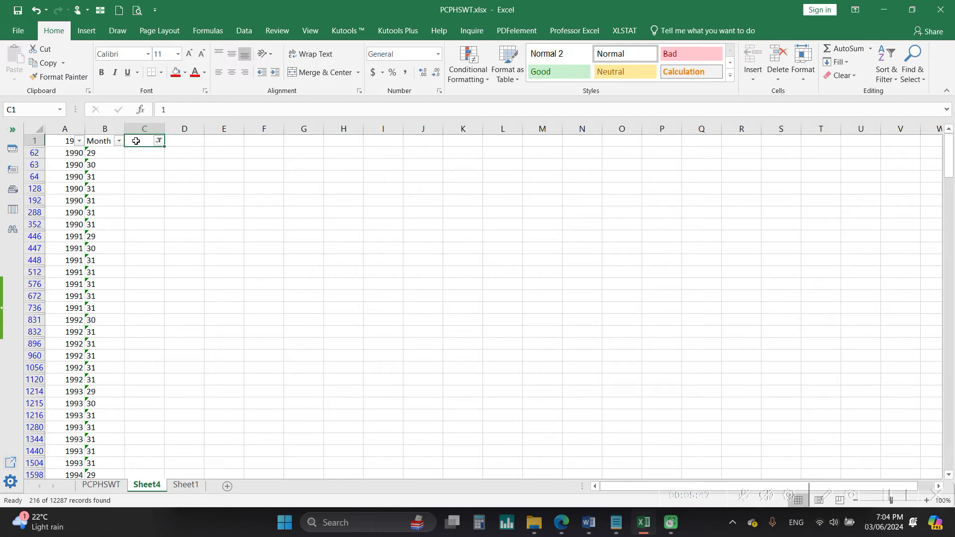
{"action": "left_click", "coordinate": [111, 154]}
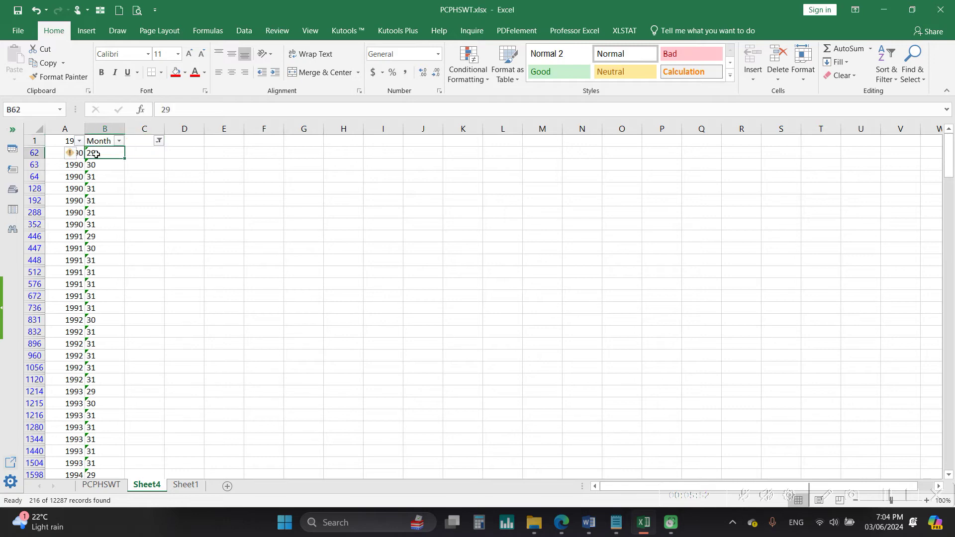
{"action": "left_click_drag", "start_coordinate": [34, 153], "coordinate": [45, 451]}
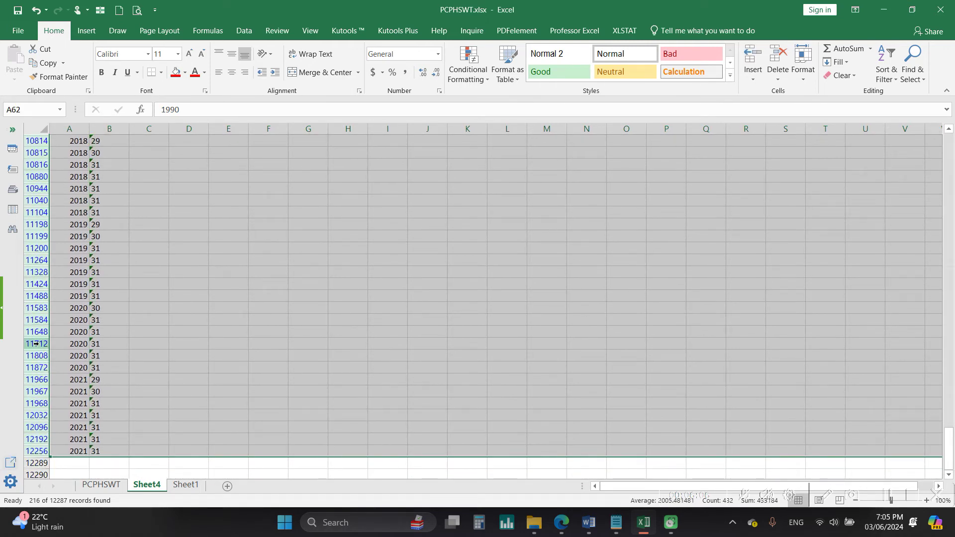
{"action": "right_click", "coordinate": [36, 343]}
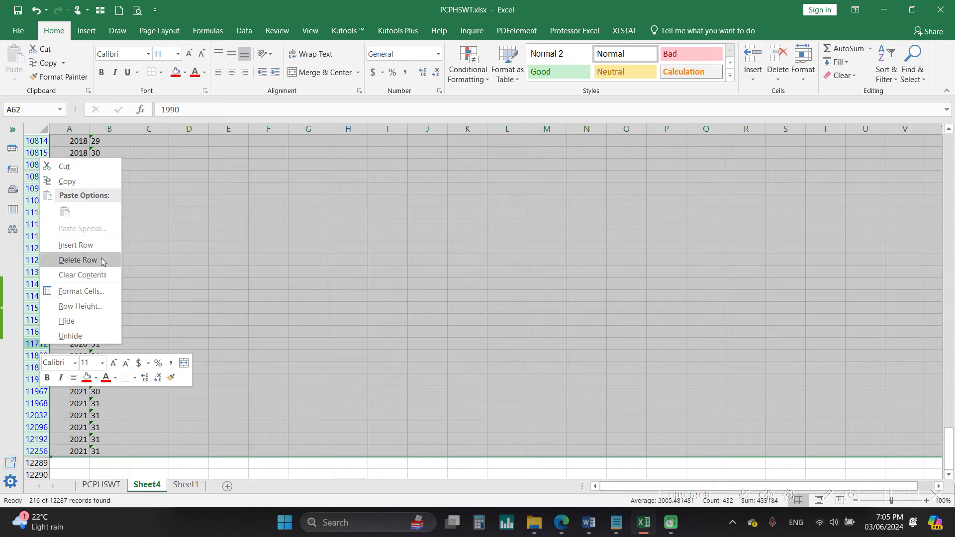
{"action": "left_click", "coordinate": [107, 261]}
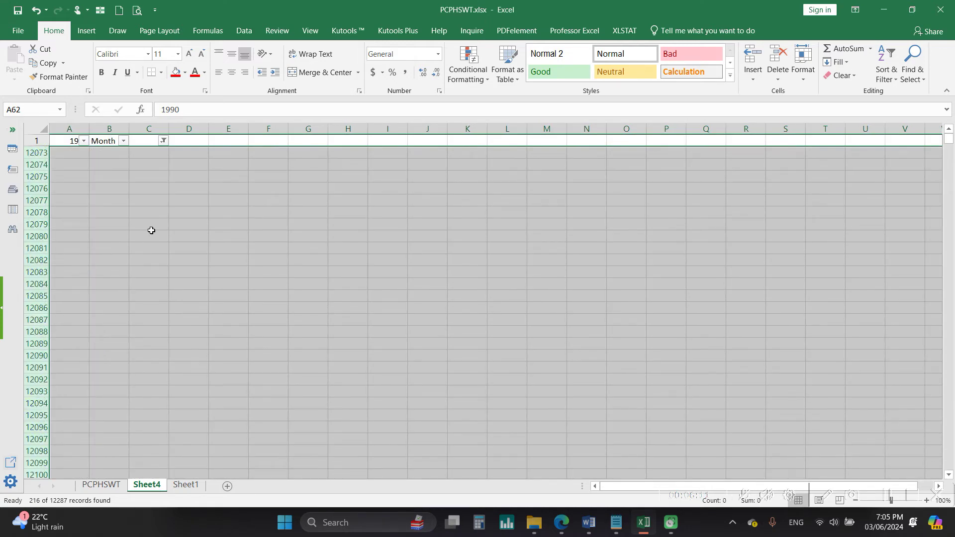
{"action": "left_click", "coordinate": [149, 225]}
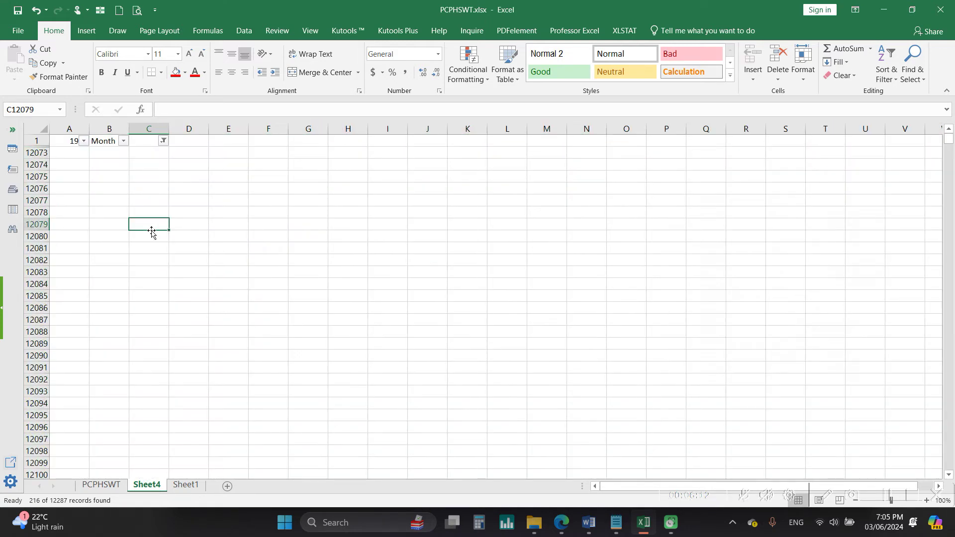
- Reset the column C filter to show all values again
{"action": "left_click", "coordinate": [164, 141]}
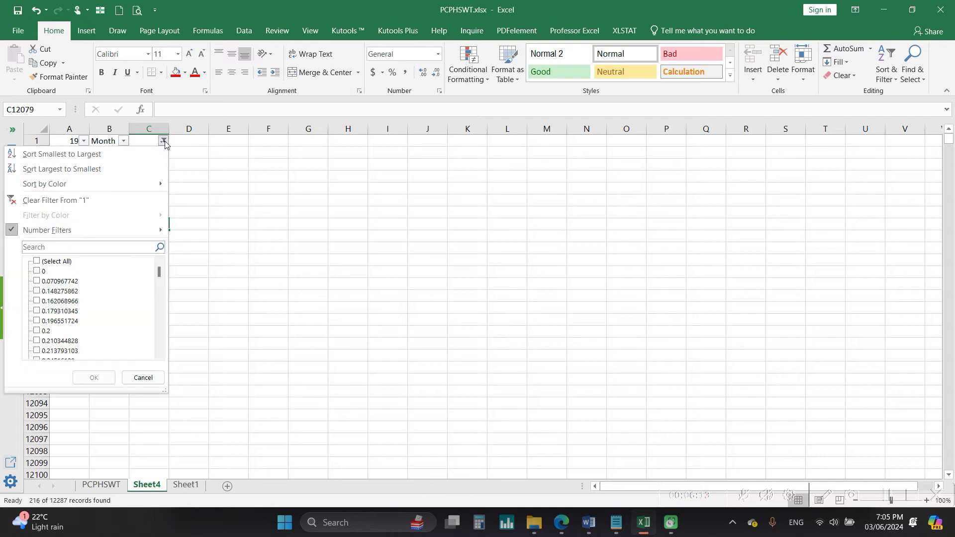
{"action": "left_click", "coordinate": [60, 262]}
{"action": "left_click", "coordinate": [93, 378]}
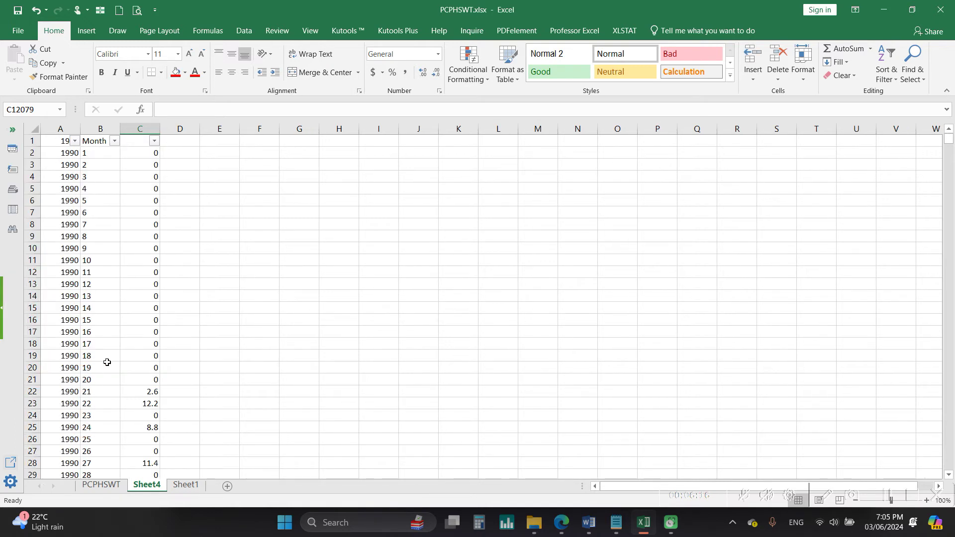
{"action": "left_click", "coordinate": [203, 221]}
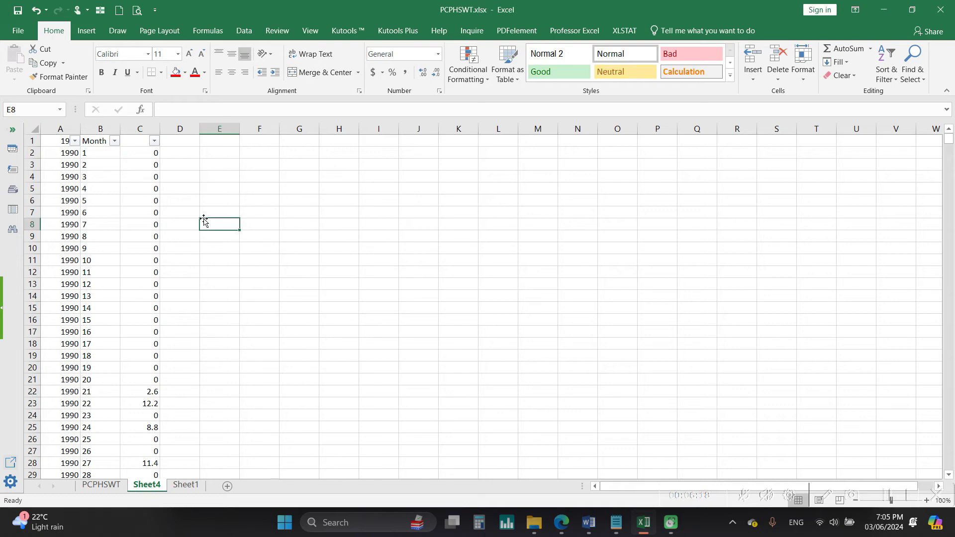
- Examine the Month rows that separate the January, February and March 1990 blocks in the list
{"action": "left_click", "coordinate": [102, 240]}
{"action": "scroll", "coordinate": [102, 239], "scroll_direction": "down", "scroll_amount": 9}
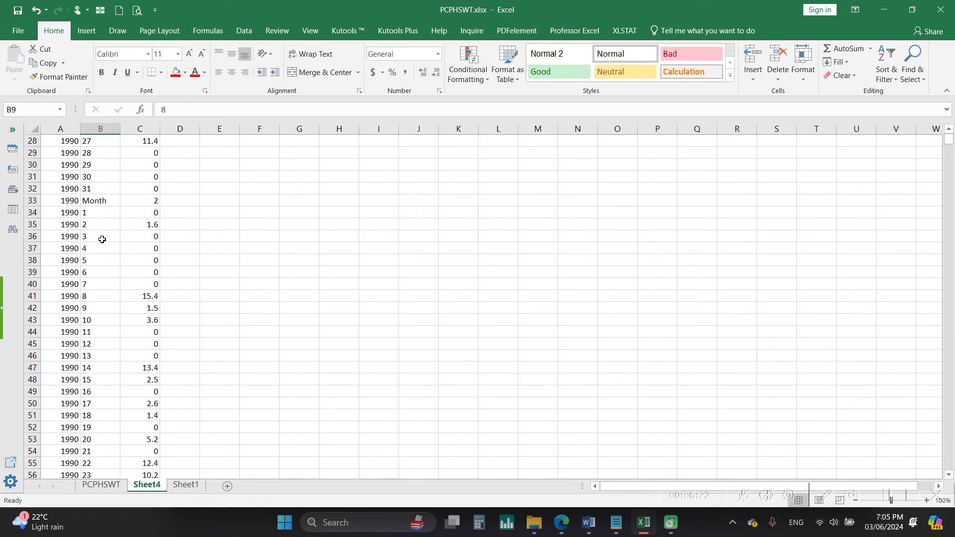
{"action": "left_click", "coordinate": [145, 201]}
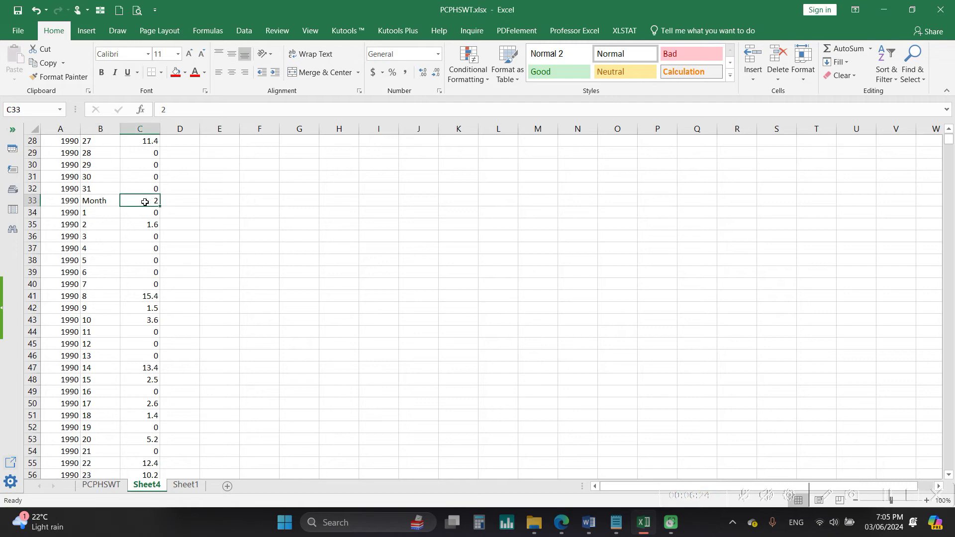
{"action": "left_click", "coordinate": [105, 202]}
{"action": "scroll", "coordinate": [105, 203], "scroll_direction": "up", "scroll_amount": 9}
{"action": "scroll", "coordinate": [105, 206], "scroll_direction": "down", "scroll_amount": 13}
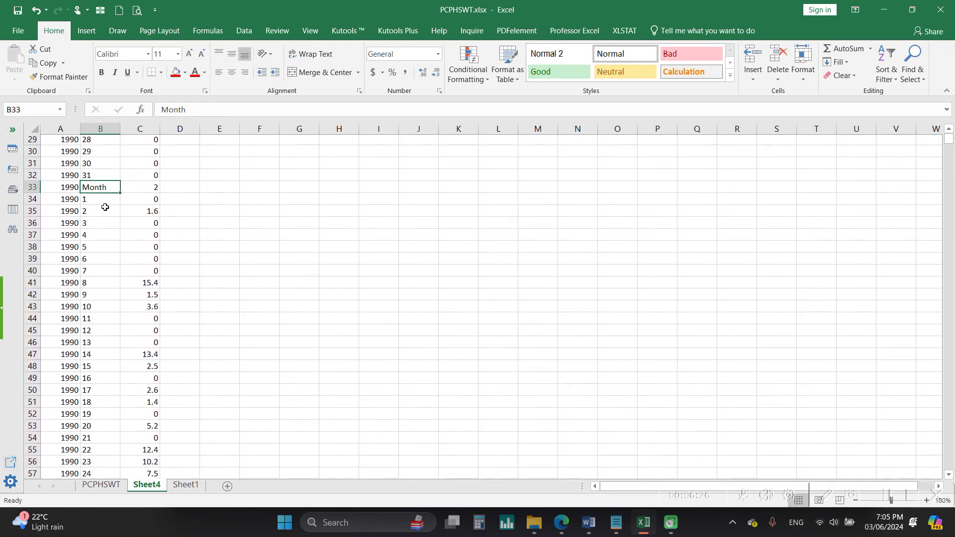
{"action": "scroll", "coordinate": [105, 207], "scroll_direction": "down", "scroll_amount": 2}
{"action": "left_click", "coordinate": [98, 319]}
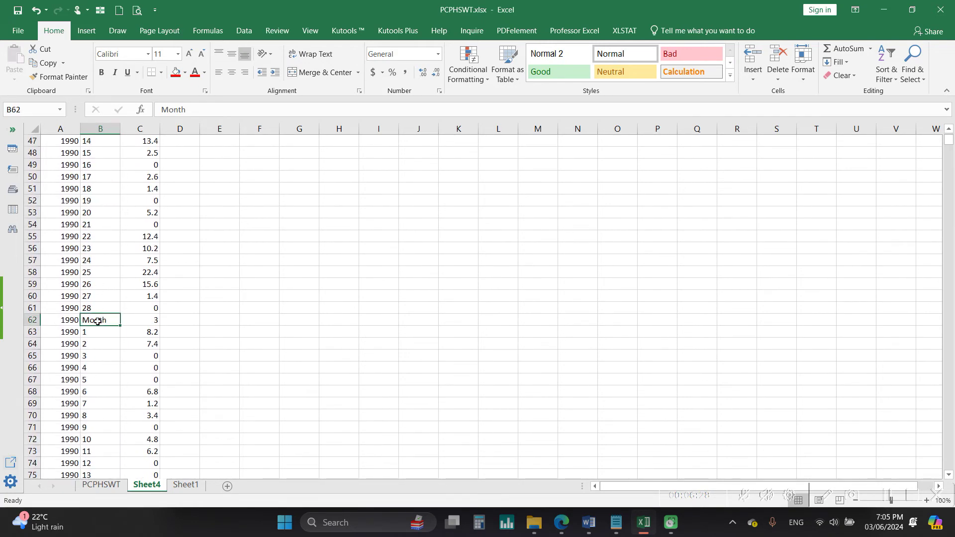
{"action": "scroll", "coordinate": [125, 250], "scroll_direction": "up", "scroll_amount": 5}
{"action": "scroll", "coordinate": [126, 250], "scroll_direction": "up", "scroll_amount": 10}
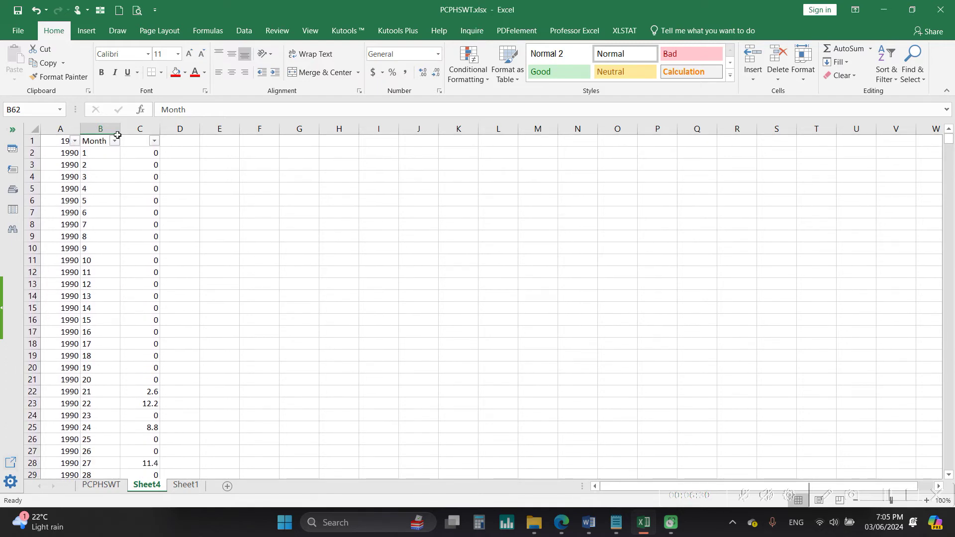
- Filter column B to show only the Month entries, with every other value deselected
{"action": "left_click", "coordinate": [115, 141]}
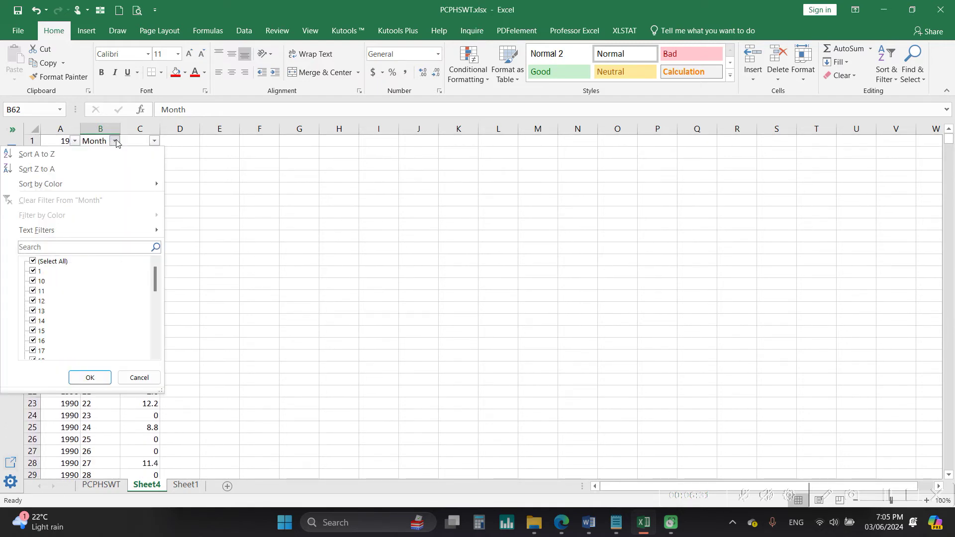
{"action": "left_click", "coordinate": [53, 261]}
{"action": "scroll", "coordinate": [57, 313], "scroll_direction": "down", "scroll_amount": 8}
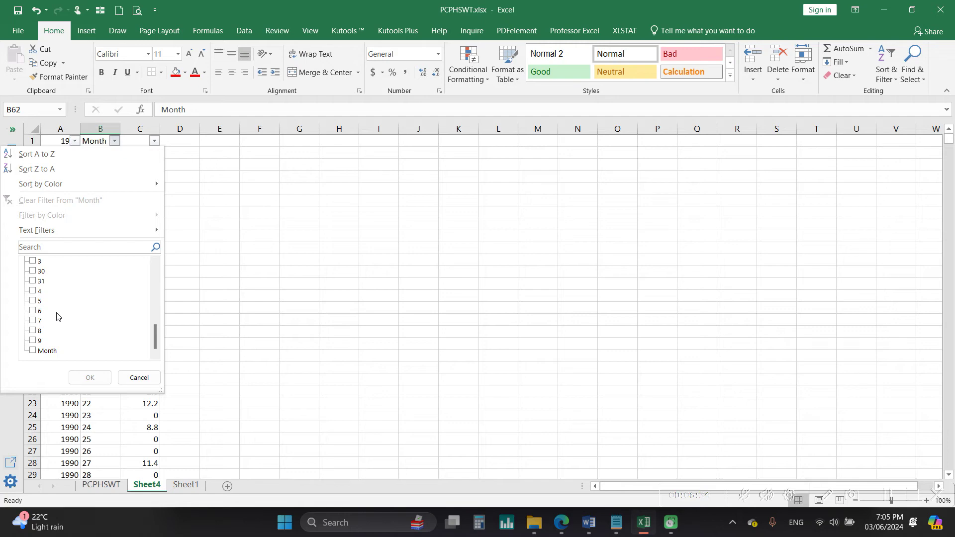
{"action": "left_click", "coordinate": [35, 351]}
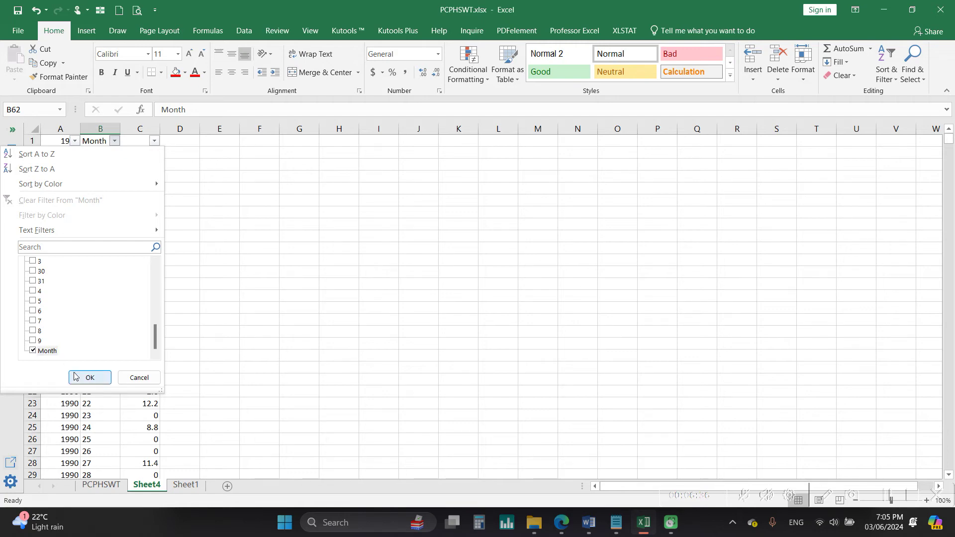
{"action": "left_click", "coordinate": [89, 377]}
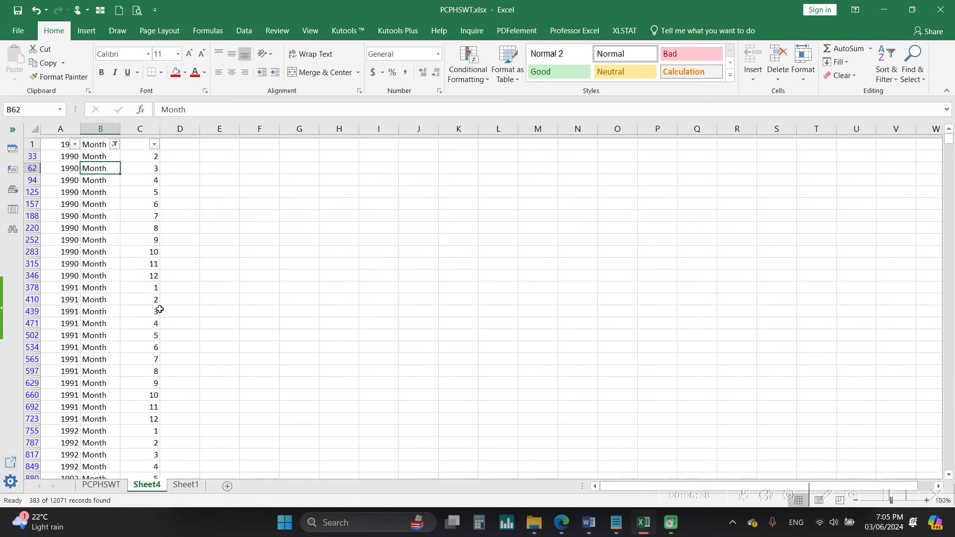
- Delete all the filtered Month rows, from row 1 through row 12041
{"action": "left_click", "coordinate": [98, 141]}
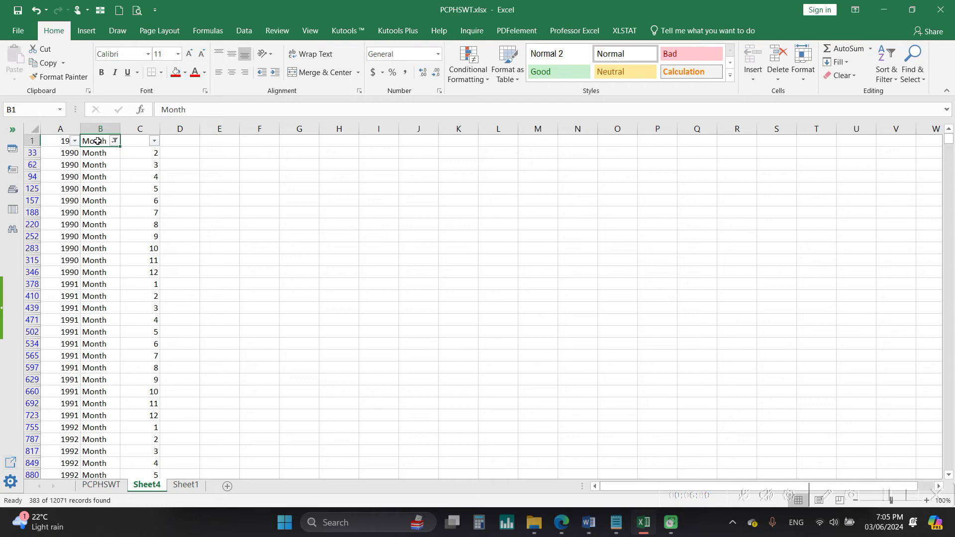
{"action": "left_click", "coordinate": [30, 141]}
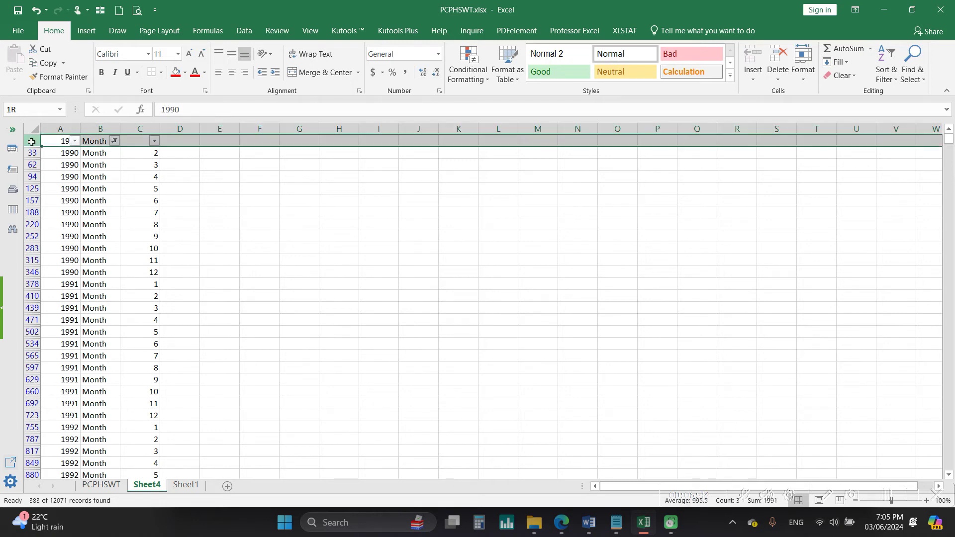
{"action": "left_click_drag", "start_coordinate": [31, 142], "coordinate": [21, 487]}
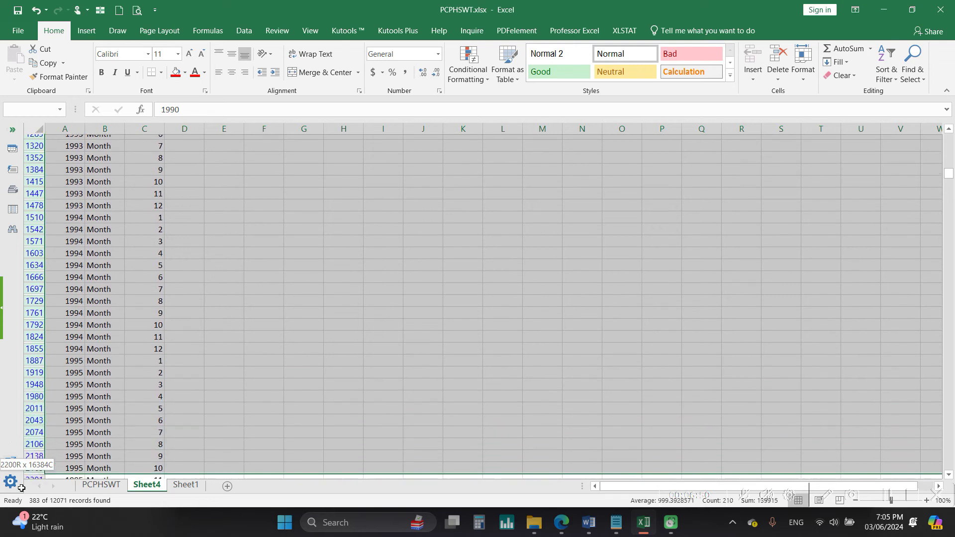
{"action": "left_click_drag", "start_coordinate": [21, 487], "coordinate": [20, 528]}
{"action": "left_click_drag", "start_coordinate": [34, 452], "coordinate": [35, 461]}
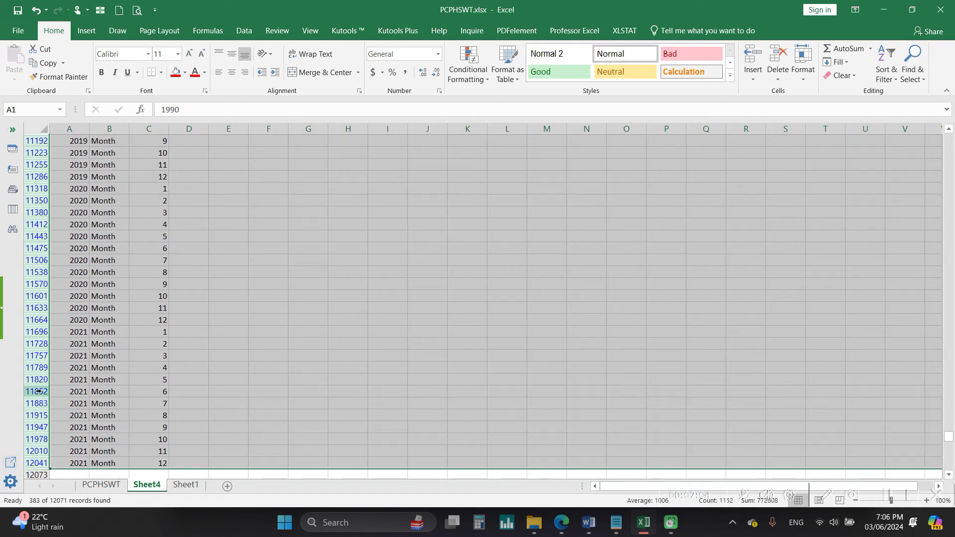
{"action": "right_click", "coordinate": [38, 391]}
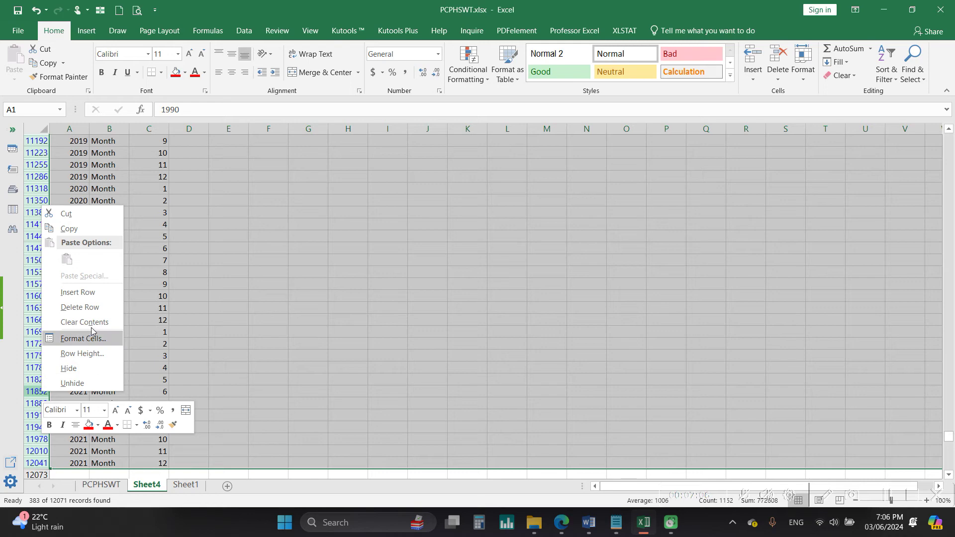
{"action": "left_click", "coordinate": [112, 307]}
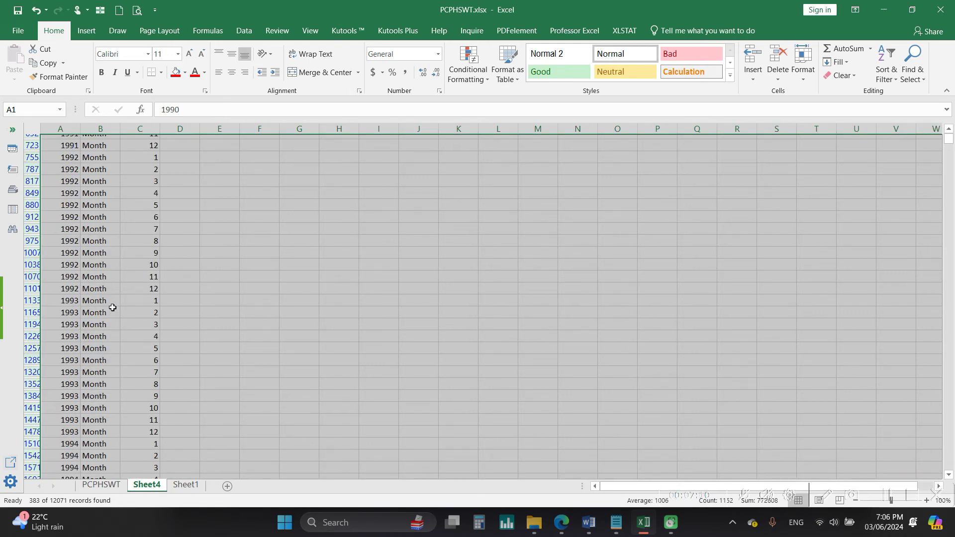
{"action": "left_click", "coordinate": [205, 251]}
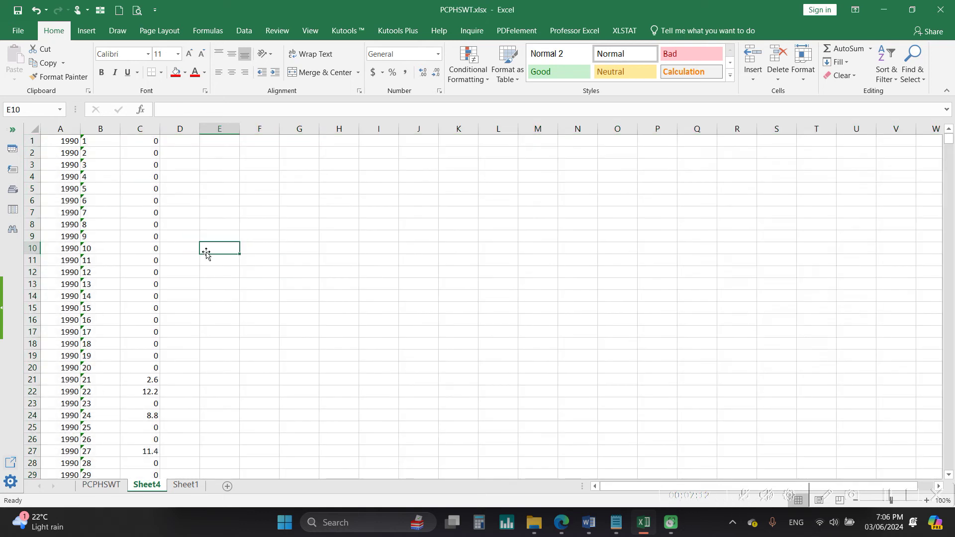
- Check the cleaned year, day and rainfall columns from the first row of 1990 to the last row of 2021
{"action": "left_click", "coordinate": [109, 141]}
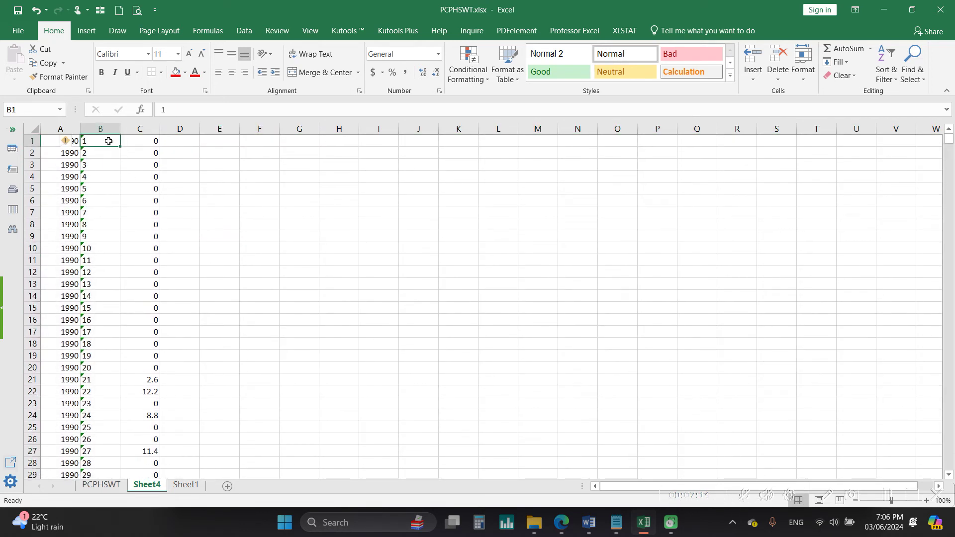
{"action": "left_click", "coordinate": [109, 209]}
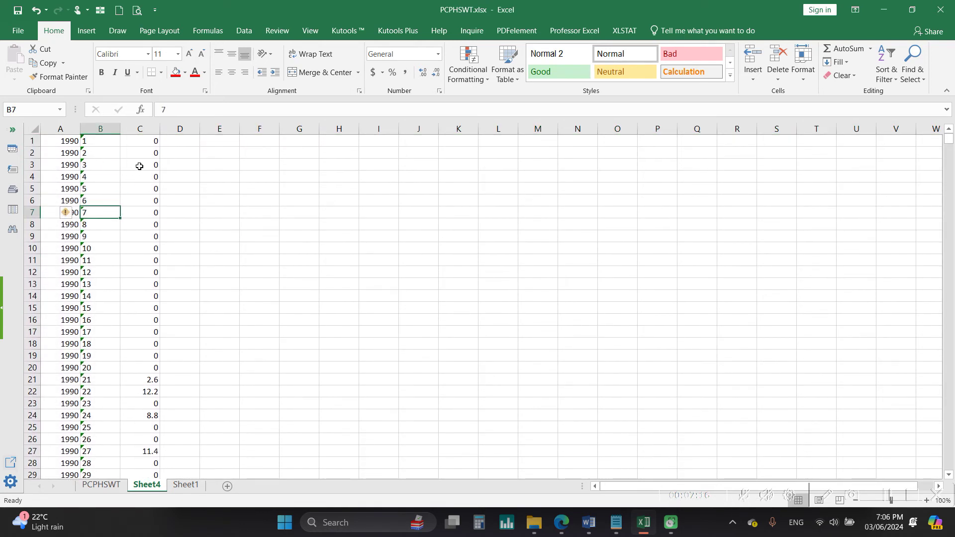
{"action": "left_click", "coordinate": [66, 143]}
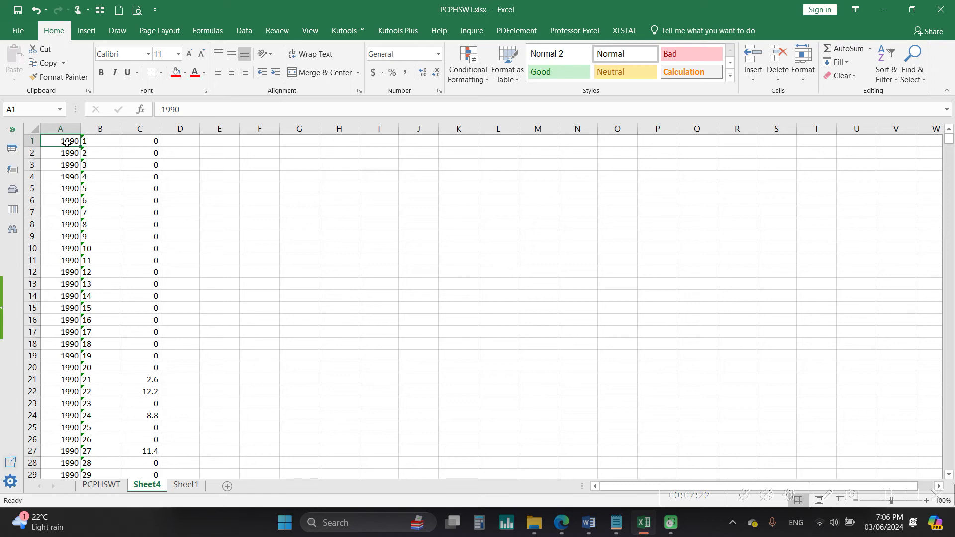
{"action": "key", "text": "ctrl+Down"}
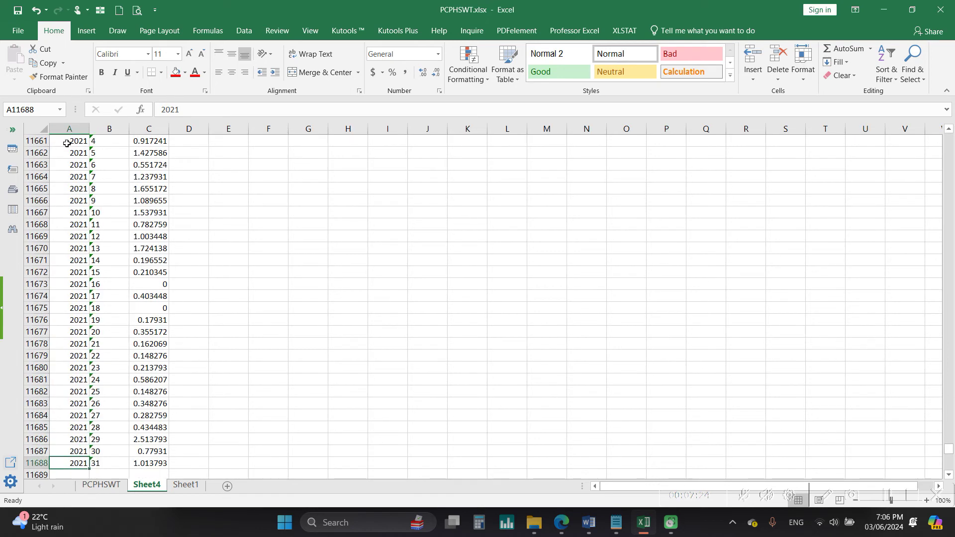
{"action": "key", "text": "Right"}
{"action": "key", "text": "Right"}
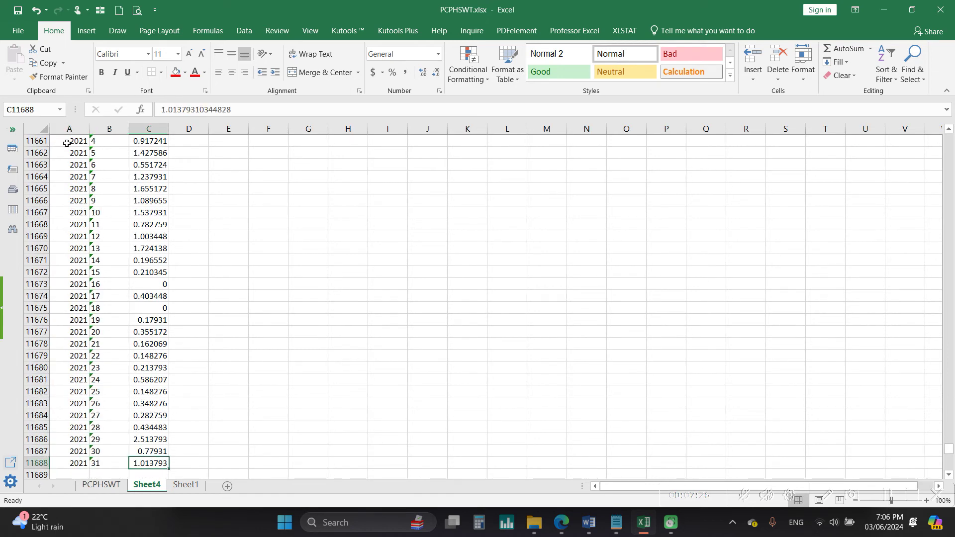
{"action": "key", "text": "ctrl+Up"}
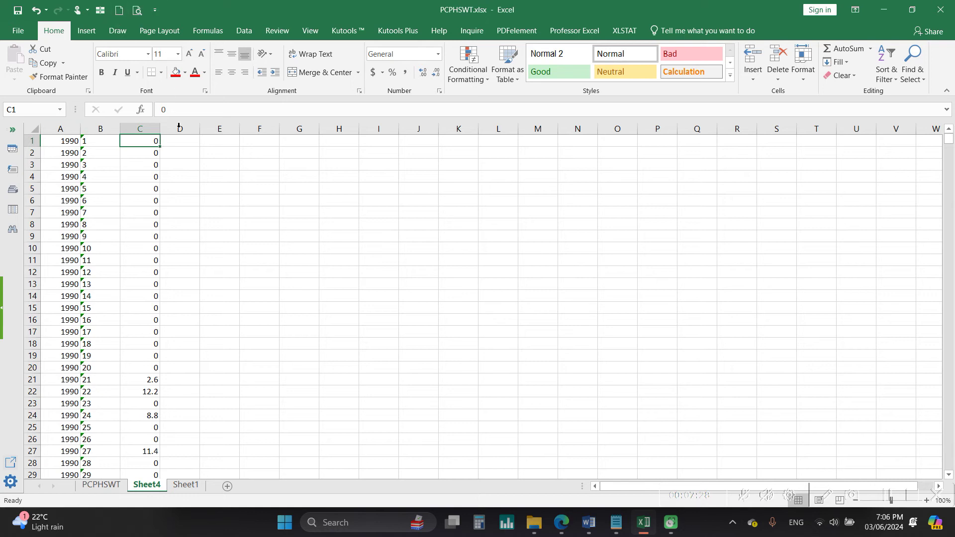
{"action": "left_click", "coordinate": [181, 144]}
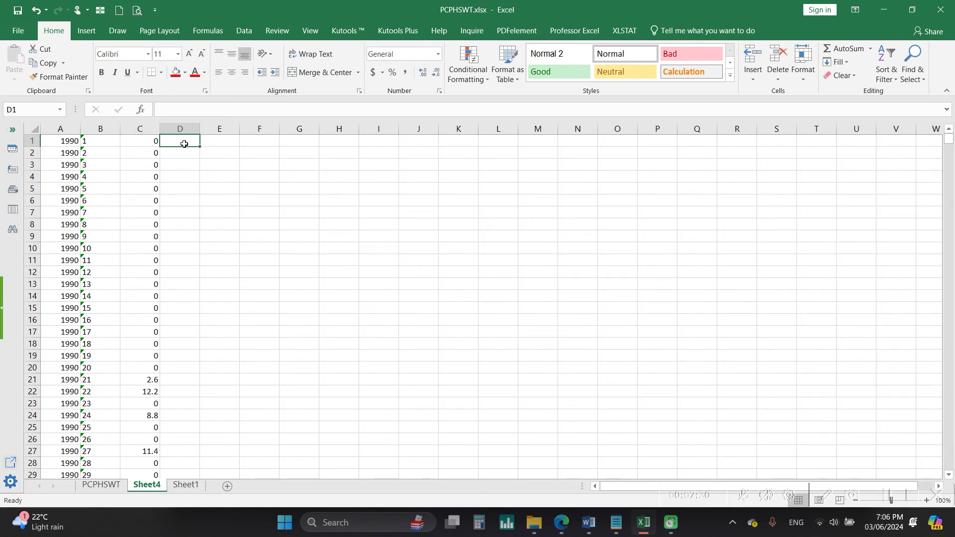
- Insert a blank row above the data and enter the headers Year in A1 and Date in B1
{"action": "right_click", "coordinate": [31, 143]}
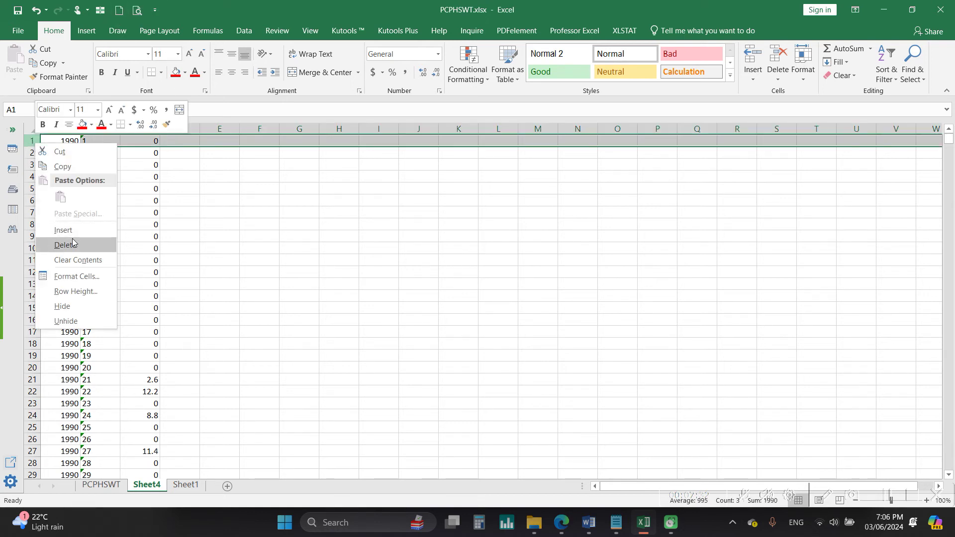
{"action": "left_click", "coordinate": [87, 231]}
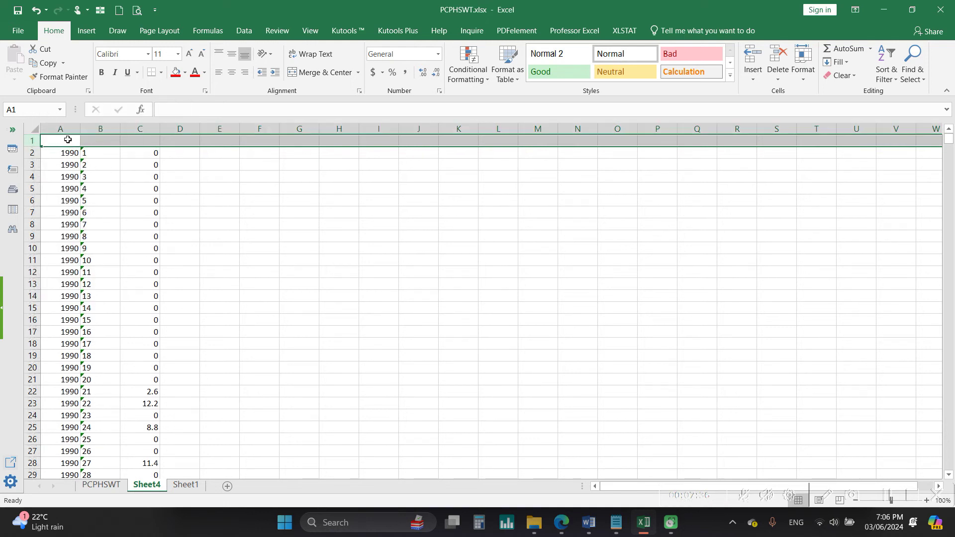
{"action": "left_click", "coordinate": [67, 140]}
{"action": "type", "text": "Year"}
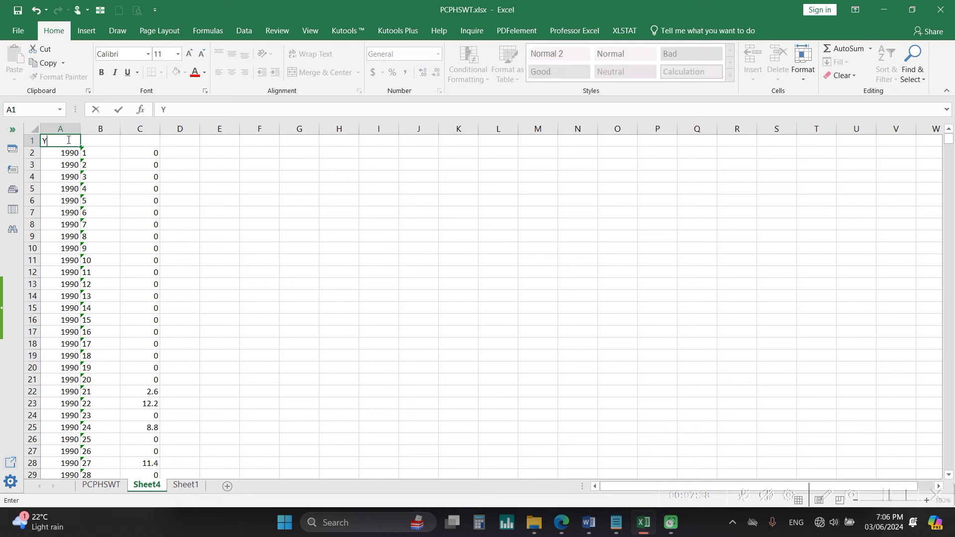
{"action": "left_click", "coordinate": [106, 142]}
{"action": "type", "text": "Da"}
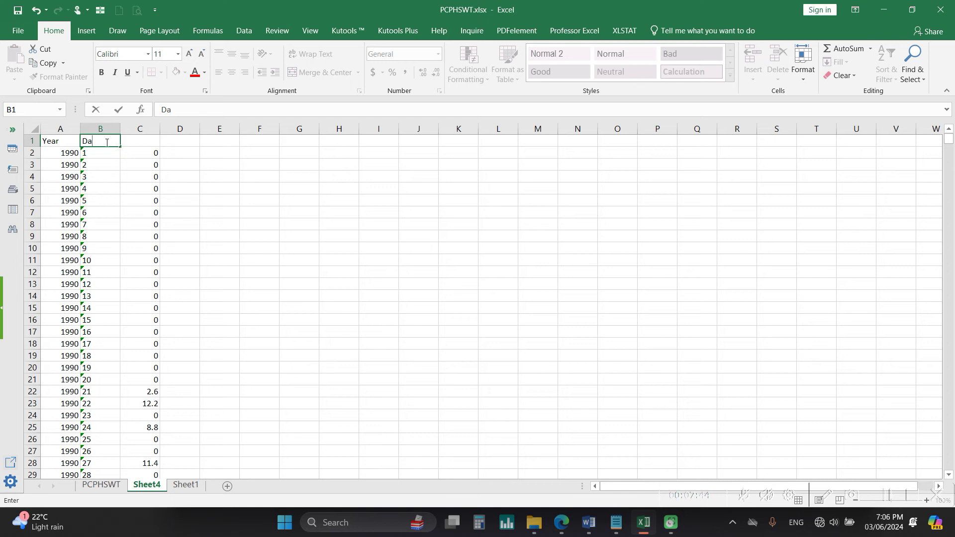
{"action": "key", "text": "BackSpace"}
{"action": "key", "text": "BackSpace"}
{"action": "type", "text": "Date"}
- Enter Data as the header of the rainfall column in cell C1
{"action": "left_click", "coordinate": [147, 144]}
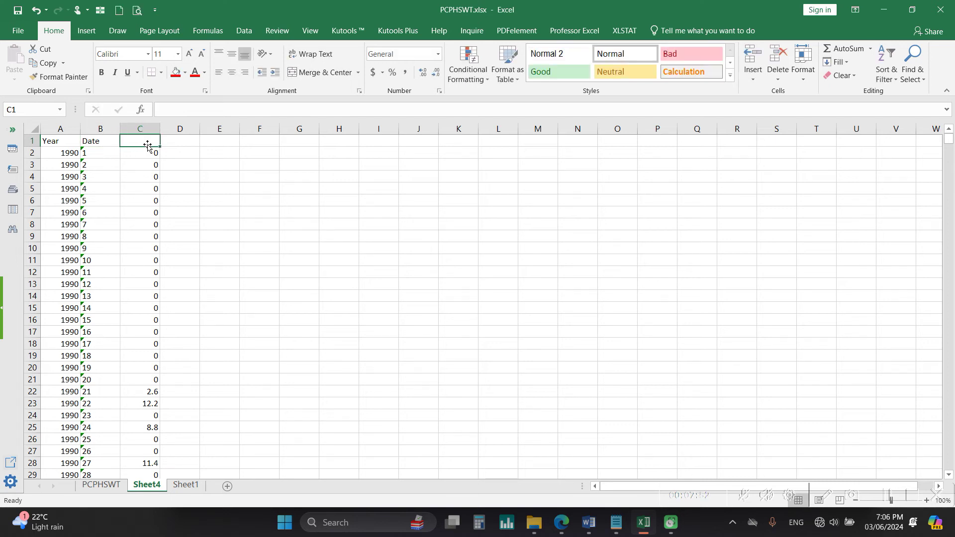
{"action": "type", "text": "HMD"}
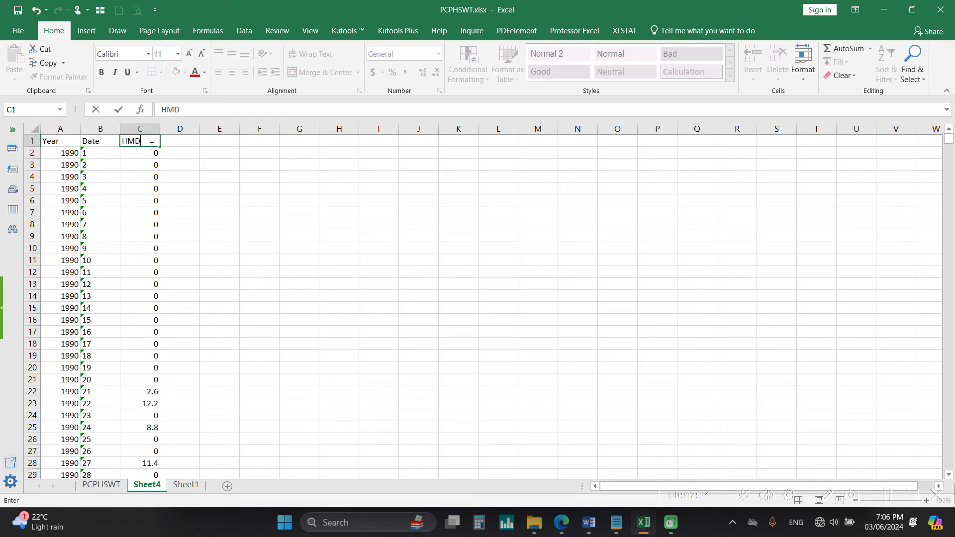
{"action": "key", "text": "BackSpace"}
{"action": "key", "text": "BackSpace"}
{"action": "key", "text": "BackSpace"}
{"action": "type", "text": "Data"}
{"action": "left_click", "coordinate": [201, 190]}
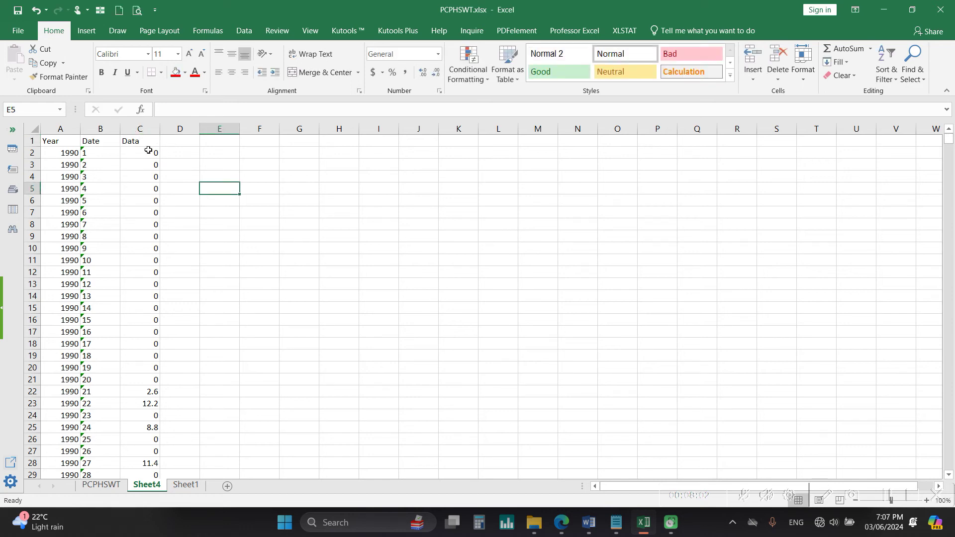
- Enter Date as the header of the empty column beside the rainfall data, in cell D1
{"action": "left_click", "coordinate": [193, 141]}
{"action": "left_click", "coordinate": [186, 185]}
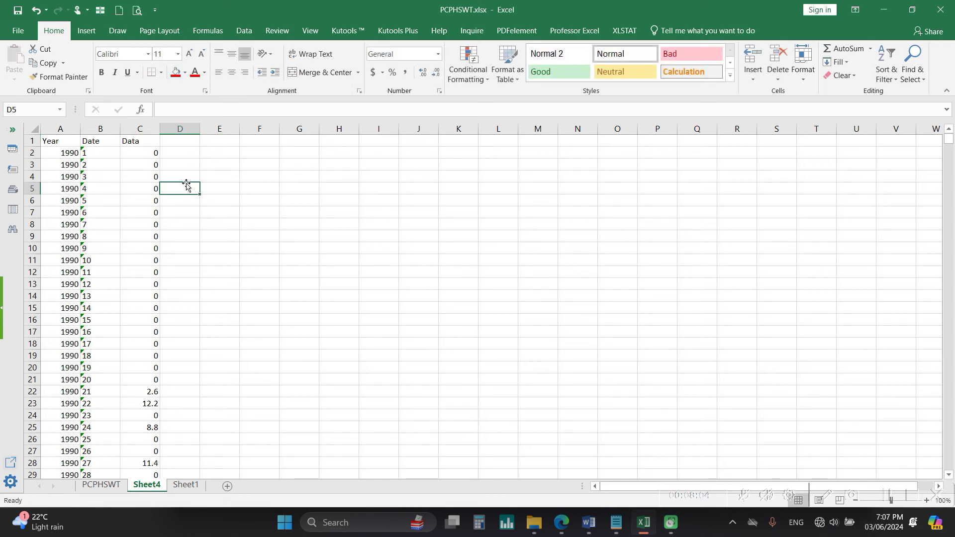
{"action": "left_click", "coordinate": [890, 497]}
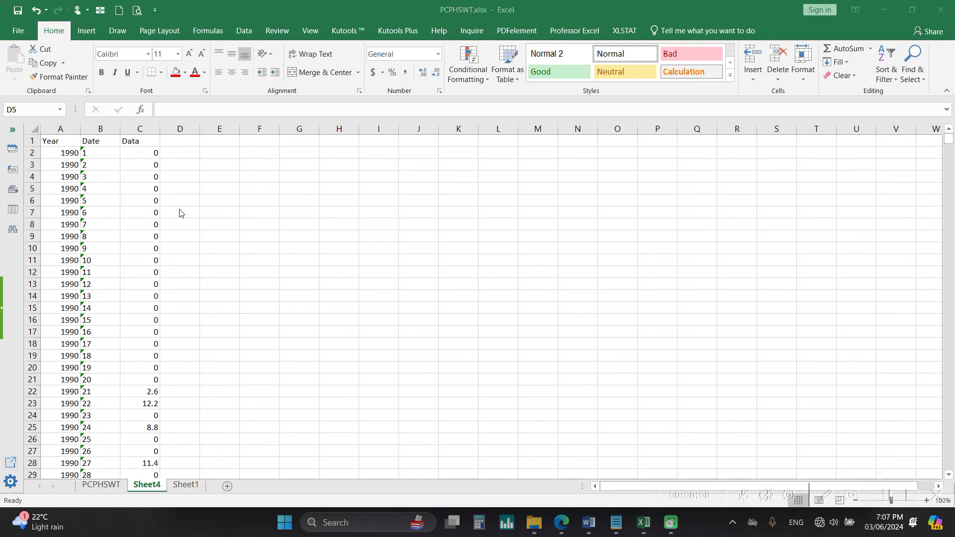
{"action": "left_click", "coordinate": [185, 154]}
{"action": "left_click", "coordinate": [187, 152]}
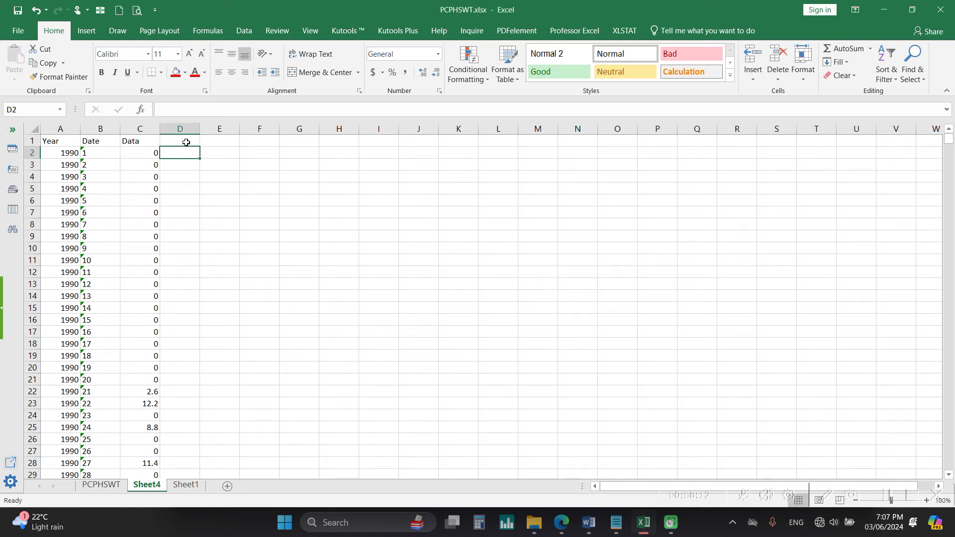
{"action": "left_click", "coordinate": [186, 144]}
{"action": "type", "text": "Date"}
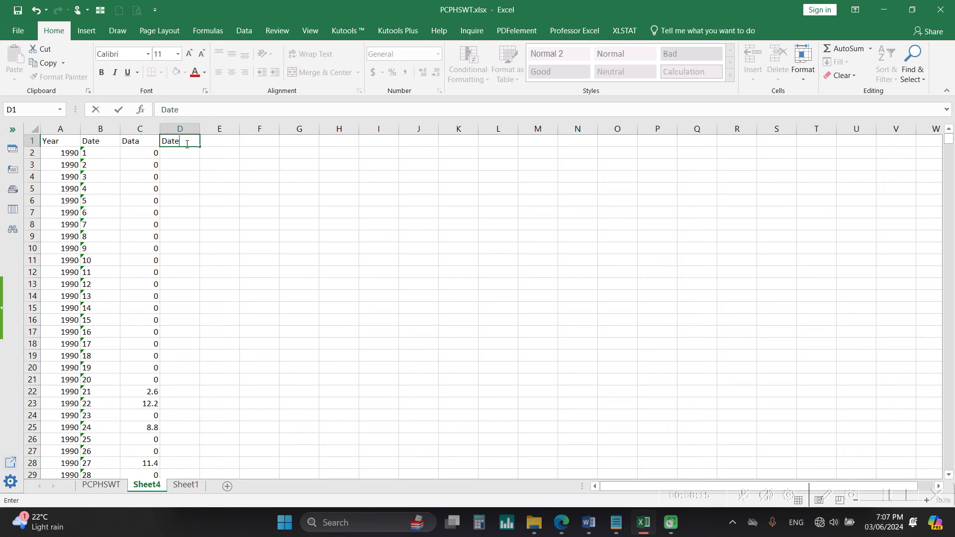
{"action": "key", "text": "Return"}
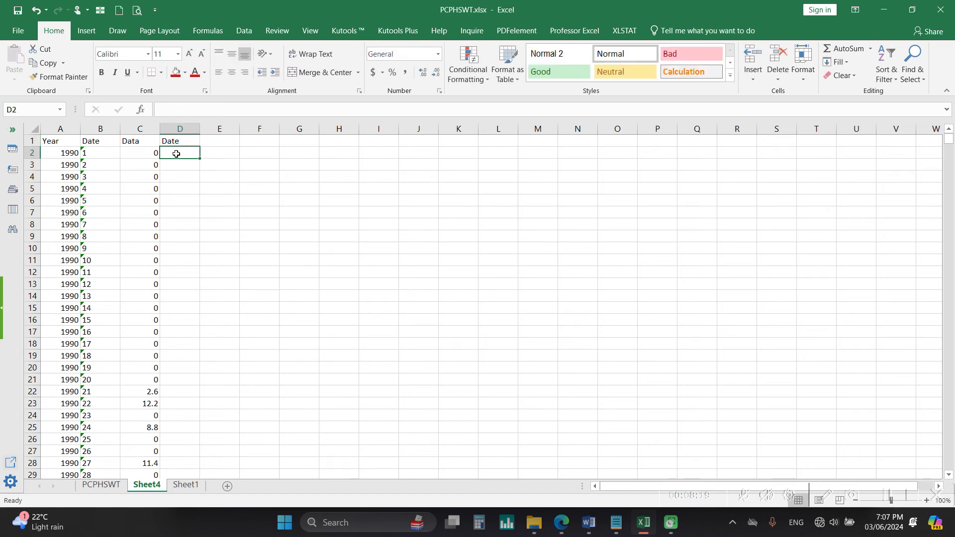
- Enter the dates 1/1/1990, 1/2/1990 and 1/3/1990 in cells D2 to D4
{"action": "type", "text": "1/1"}
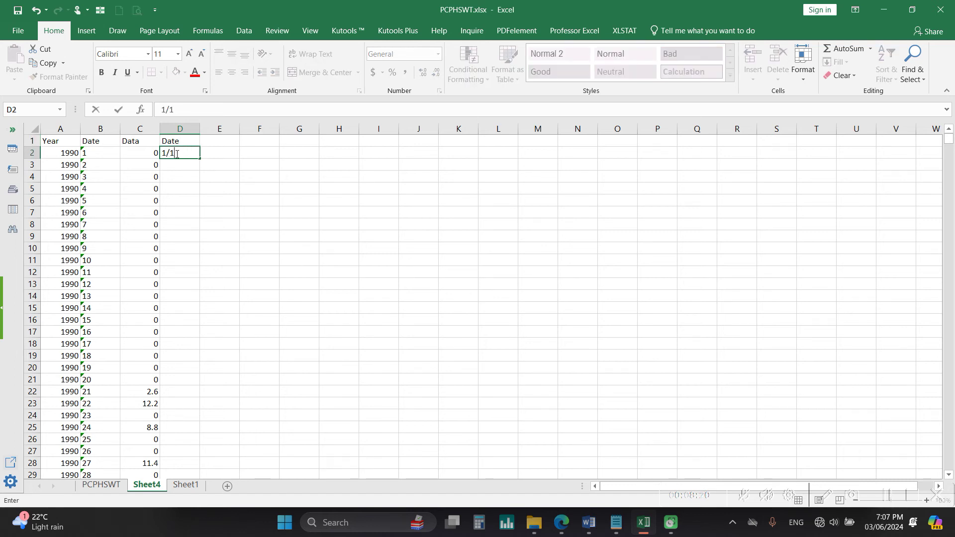
{"action": "type", "text": "/1990"}
{"action": "key", "text": "Return"}
{"action": "type", "text": "1/2/"}
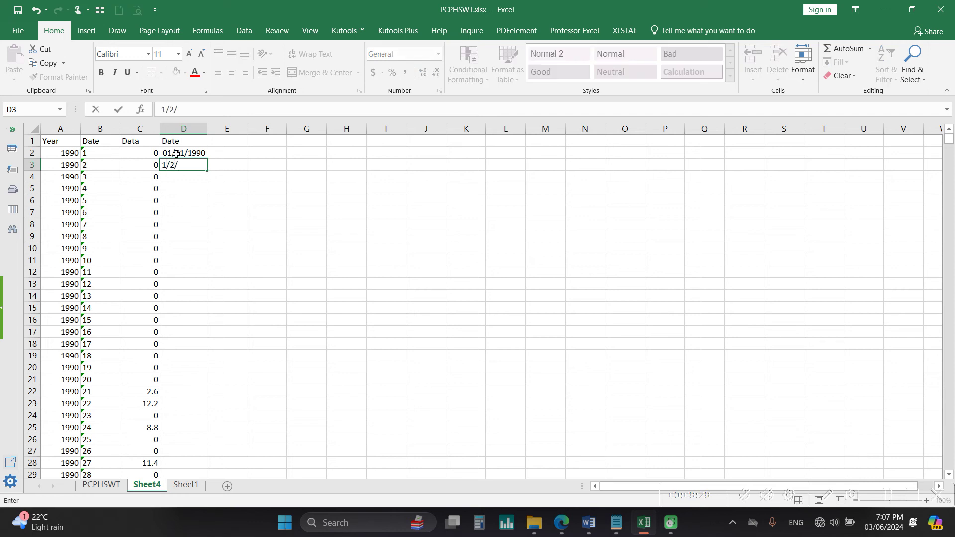
{"action": "type", "text": "1990"}
{"action": "key", "text": "Return"}
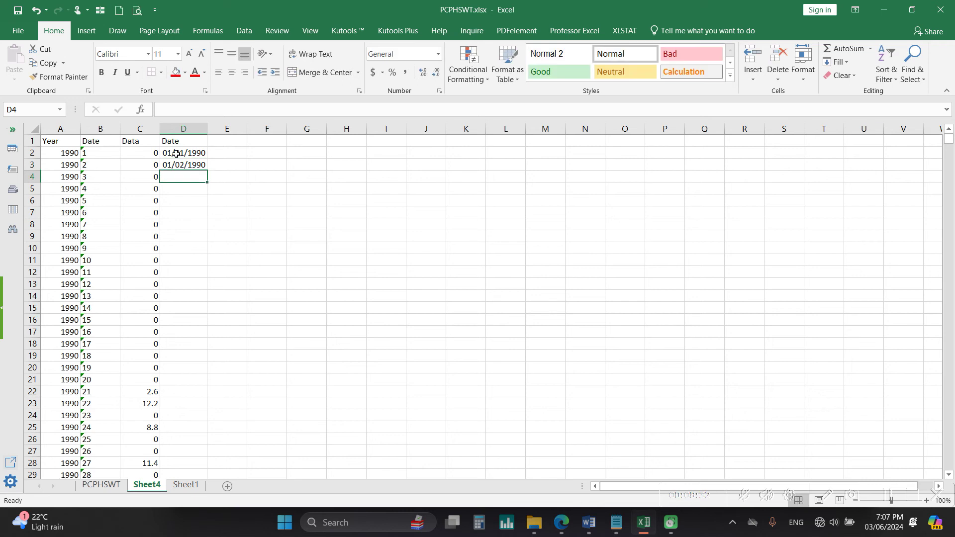
{"action": "type", "text": "1/3"}
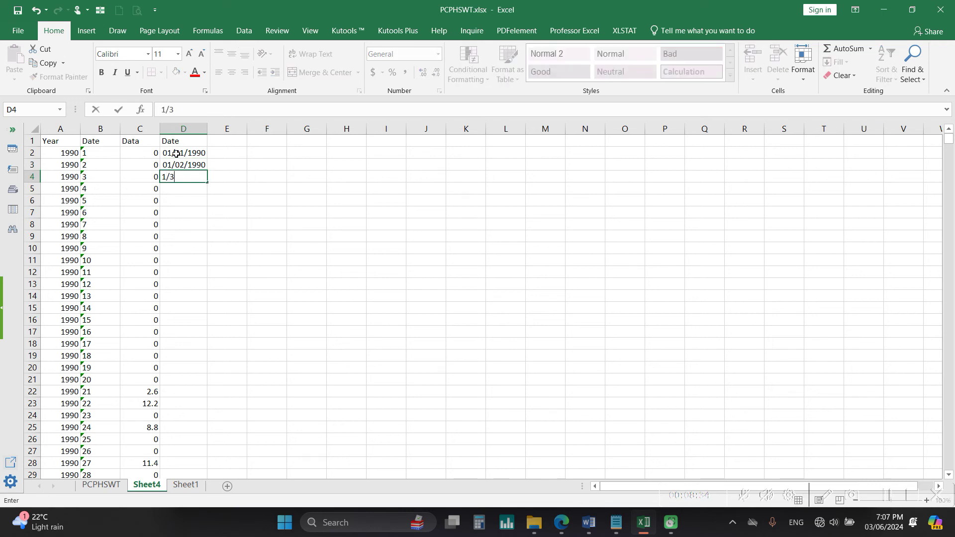
{"action": "type", "text": "/03/1990"}
{"action": "key", "text": "Return"}
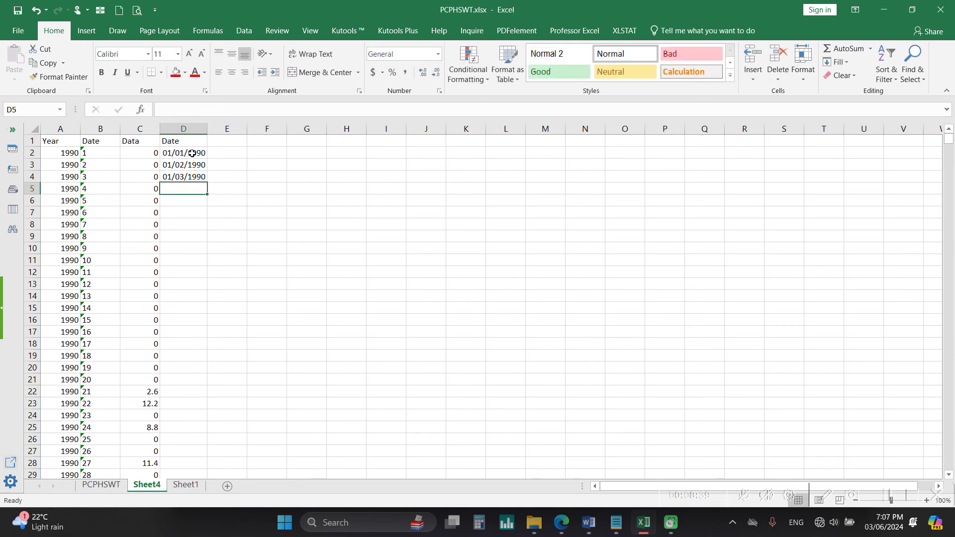
- Format the three dates in D2:D4 with the 3/14/2012 date type, English (United States) locale
{"action": "left_click", "coordinate": [192, 153]}
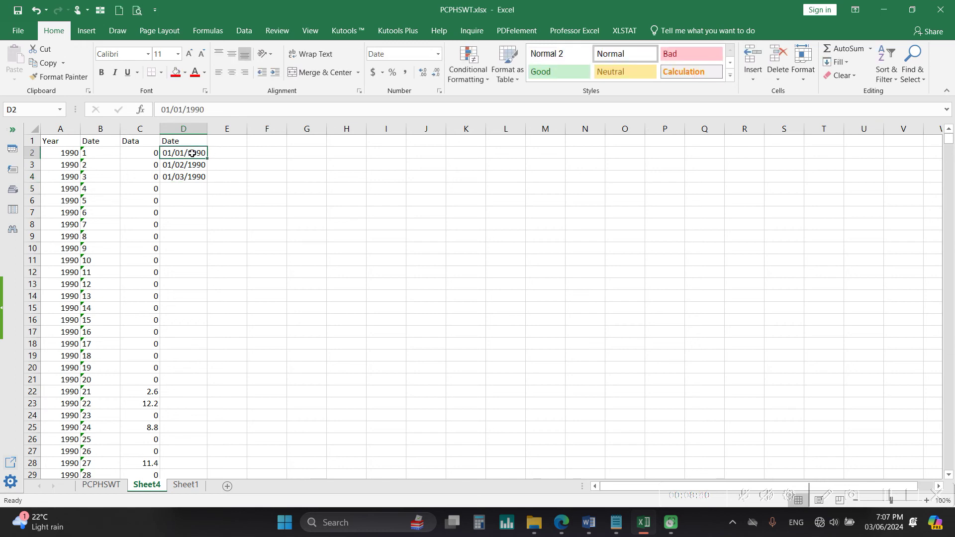
{"action": "left_click_drag", "start_coordinate": [192, 153], "coordinate": [192, 176]}
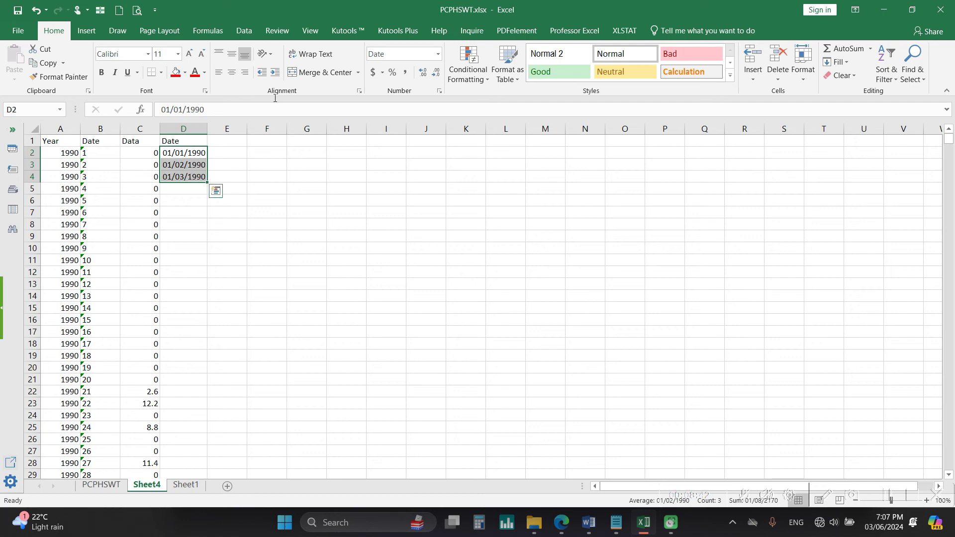
{"action": "left_click", "coordinate": [438, 54]}
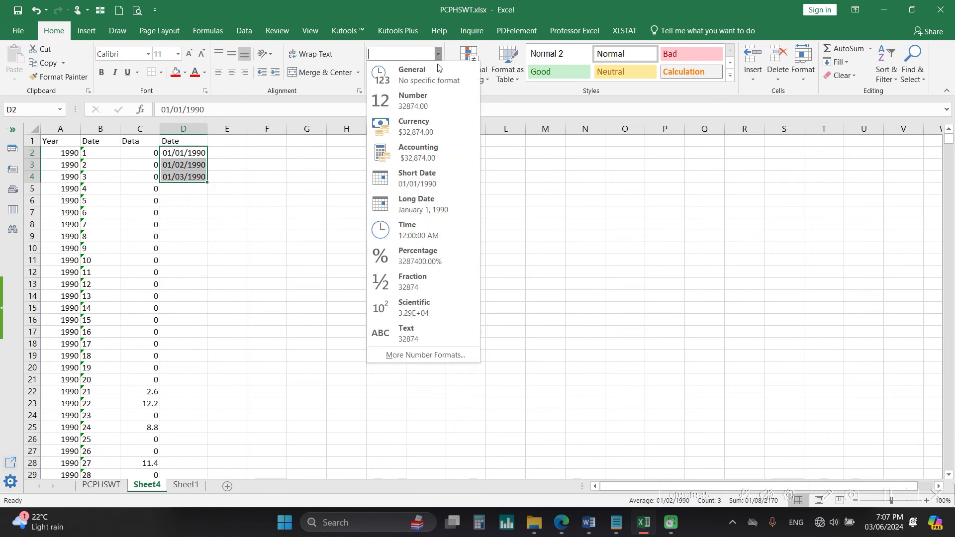
{"action": "left_click", "coordinate": [416, 355]}
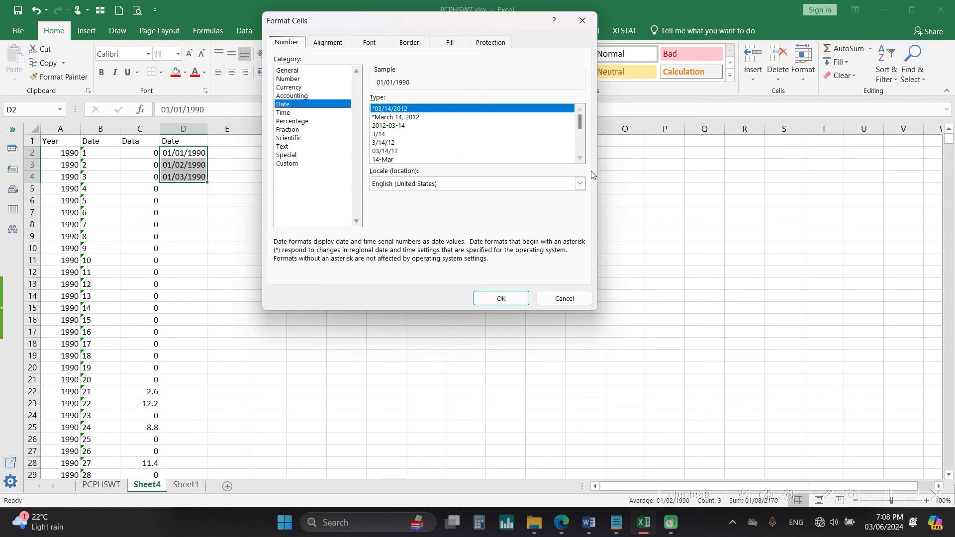
{"action": "double_click", "coordinate": [580, 159]}
{"action": "double_click", "coordinate": [580, 160]}
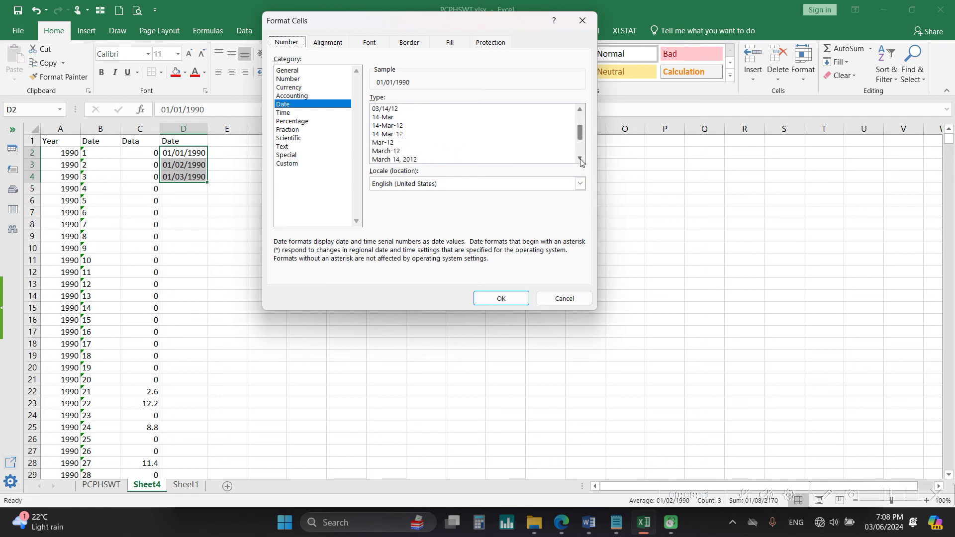
{"action": "double_click", "coordinate": [580, 159]}
{"action": "double_click", "coordinate": [580, 160]}
{"action": "left_click", "coordinate": [579, 159]}
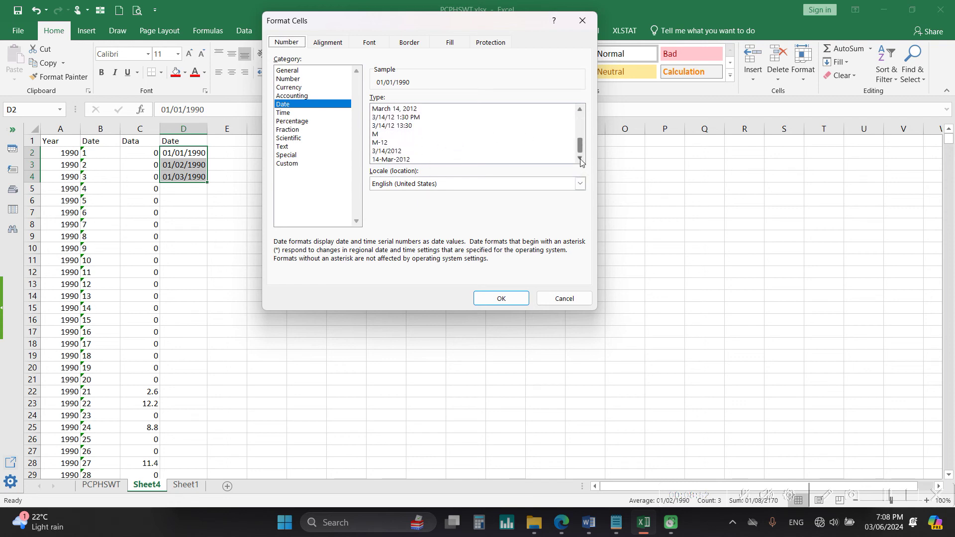
{"action": "left_click", "coordinate": [393, 151]}
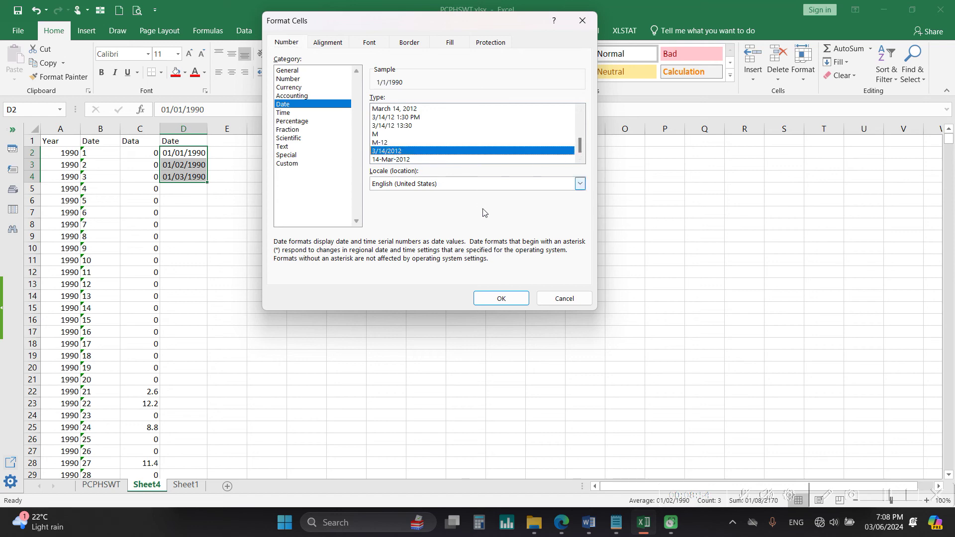
{"action": "left_click", "coordinate": [495, 299]}
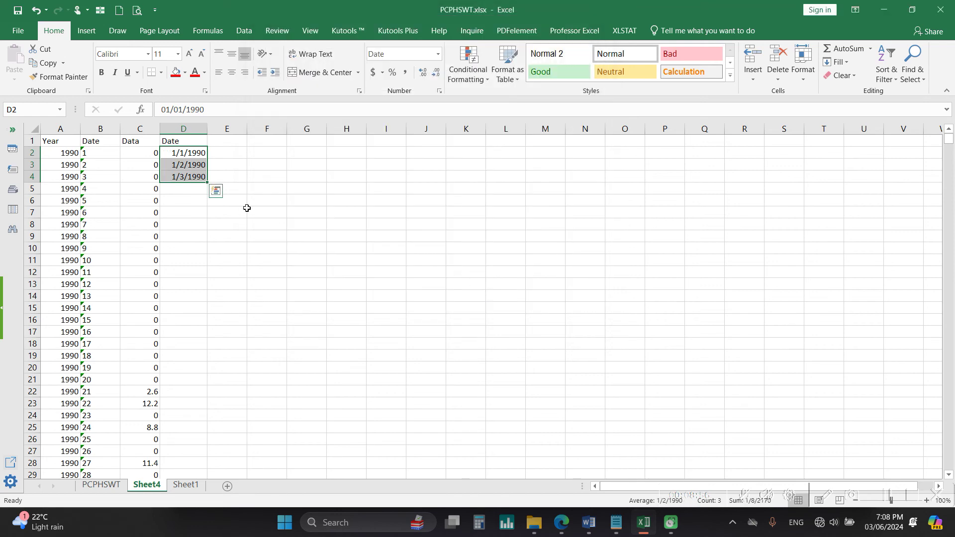
- Fill the daily date series from D2:D4 down column D to the last data row
{"action": "double_click", "coordinate": [207, 183]}
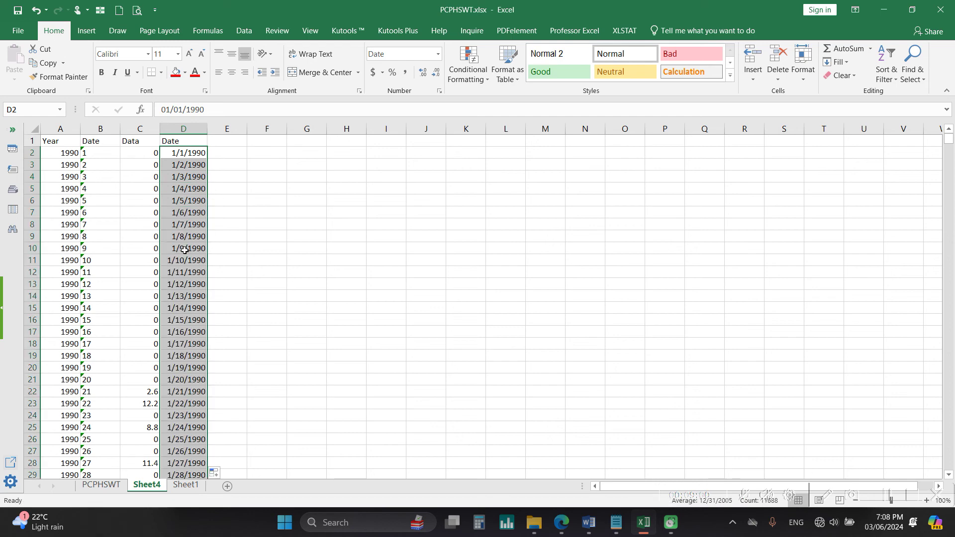
{"action": "scroll", "coordinate": [181, 351], "scroll_direction": "down", "scroll_amount": 4}
{"action": "scroll", "coordinate": [181, 351], "scroll_direction": "down", "scroll_amount": 20}
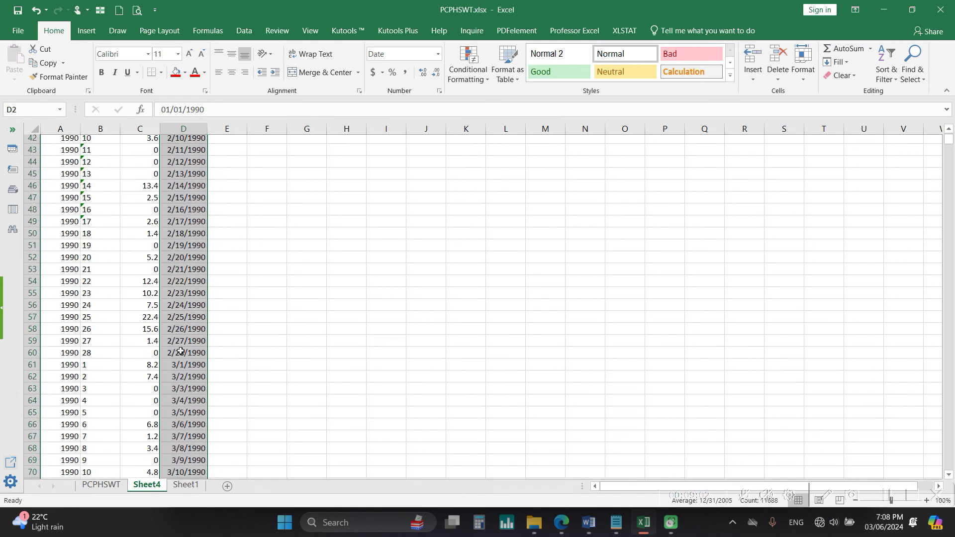
{"action": "left_click", "coordinate": [180, 351]}
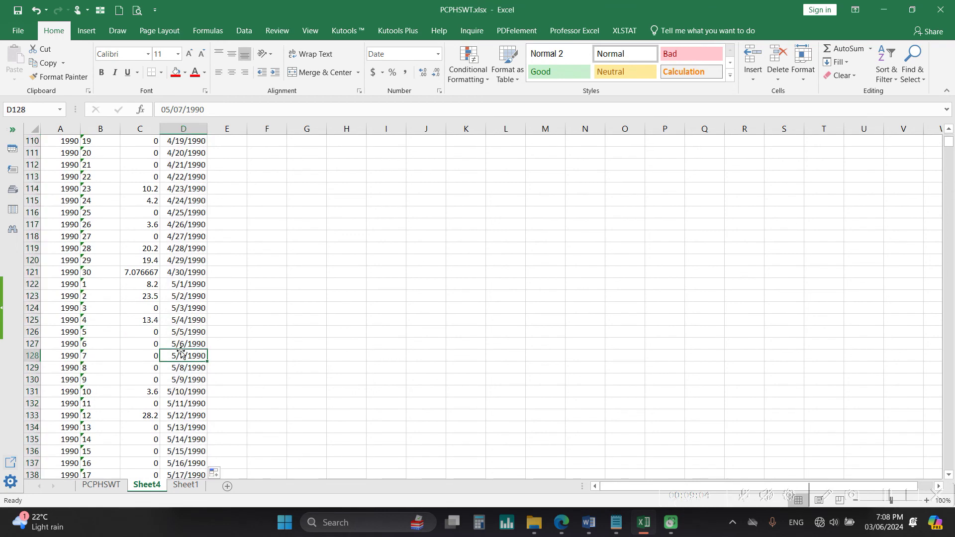
{"action": "key", "text": "ctrl+Down"}
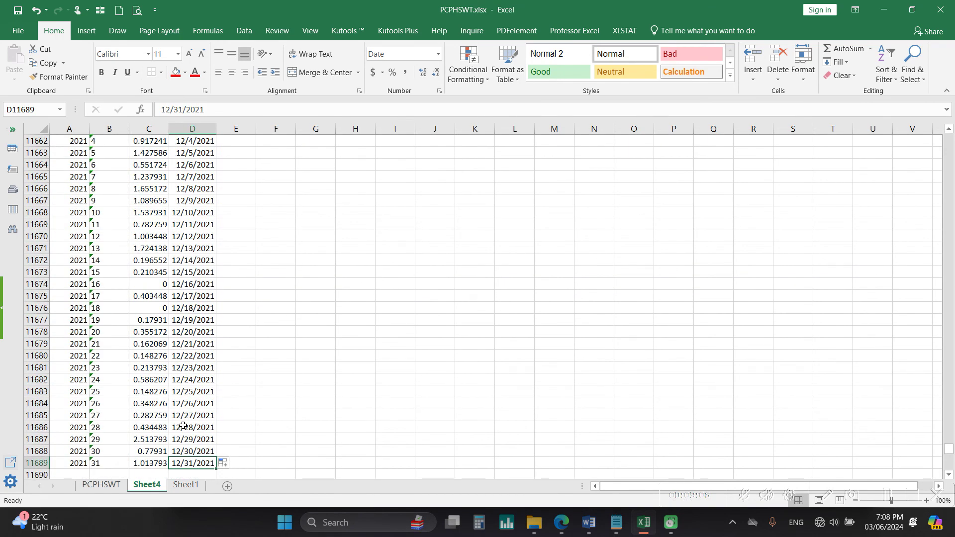
- Compare the year and day values in row 11689 with the filled date in column D
{"action": "left_click", "coordinate": [81, 464]}
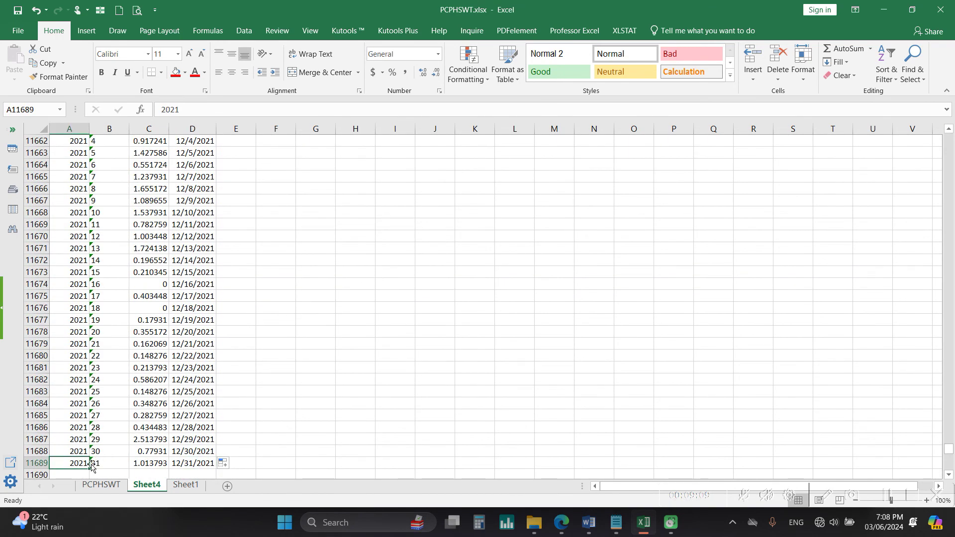
{"action": "left_click_drag", "start_coordinate": [78, 464], "coordinate": [99, 465]}
{"action": "left_click", "coordinate": [188, 463]}
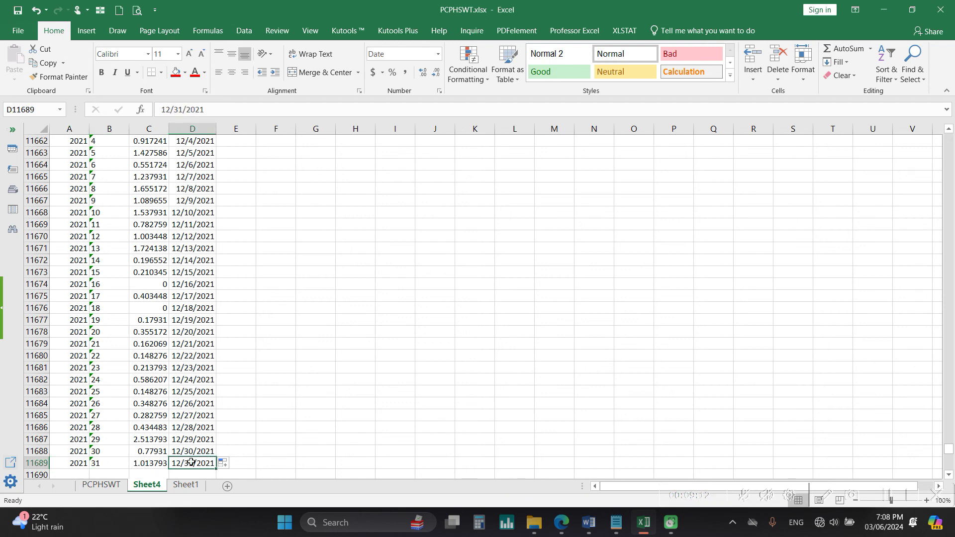
{"action": "left_click", "coordinate": [278, 450]}
{"action": "left_click", "coordinate": [105, 464]}
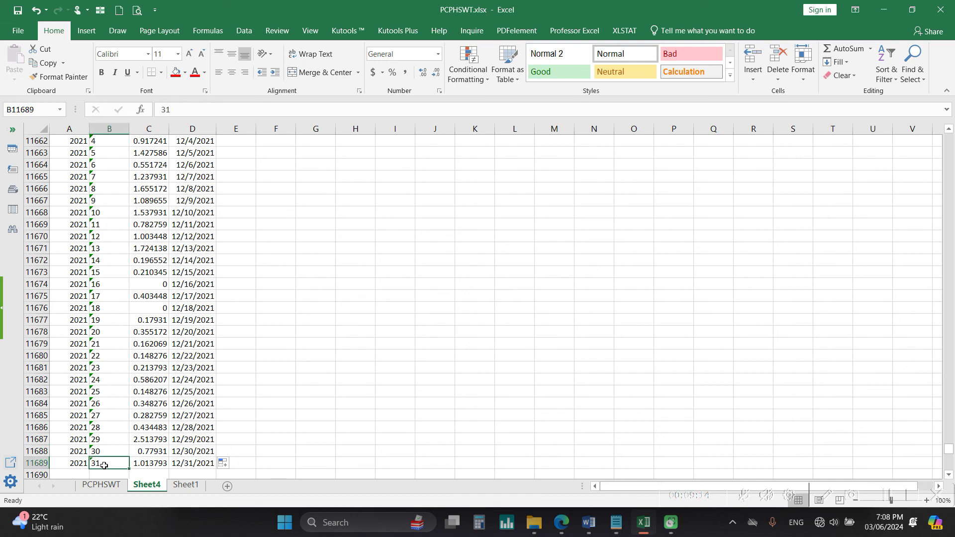
{"action": "left_click", "coordinate": [192, 461]}
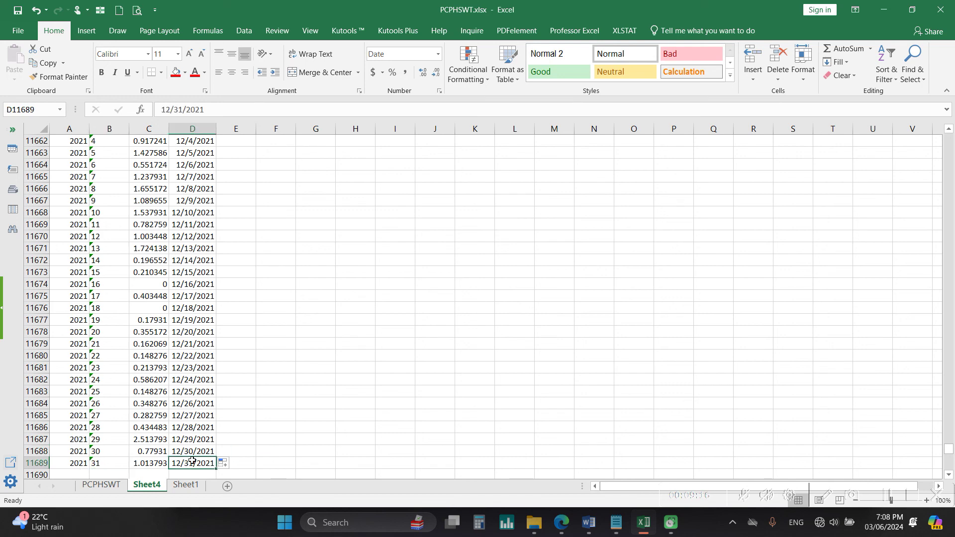
- Delete the Year column and the day-number Date column (columns A and B) from Sheet4
{"action": "key", "text": "ctrl+Up"}
{"action": "left_click", "coordinate": [236, 237]}
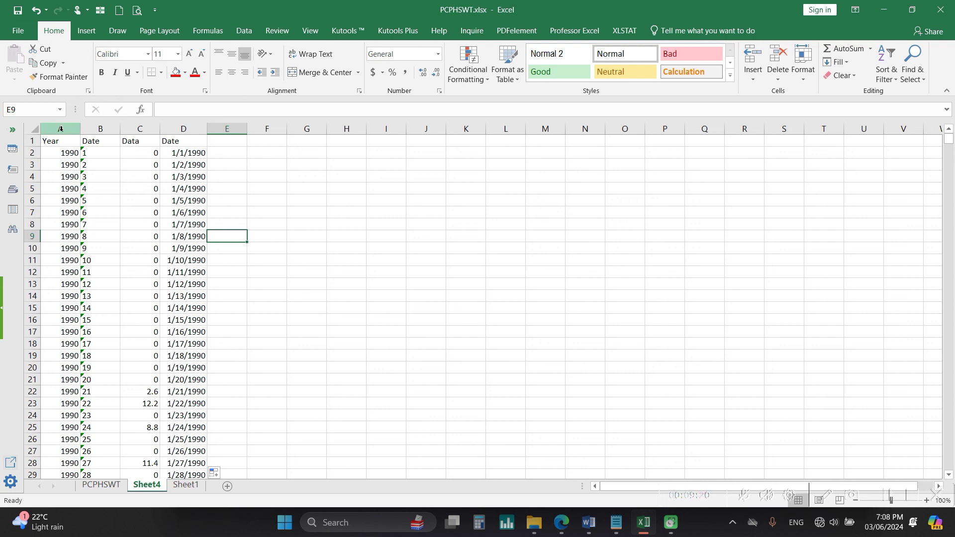
{"action": "left_click_drag", "start_coordinate": [59, 128], "coordinate": [107, 124]}
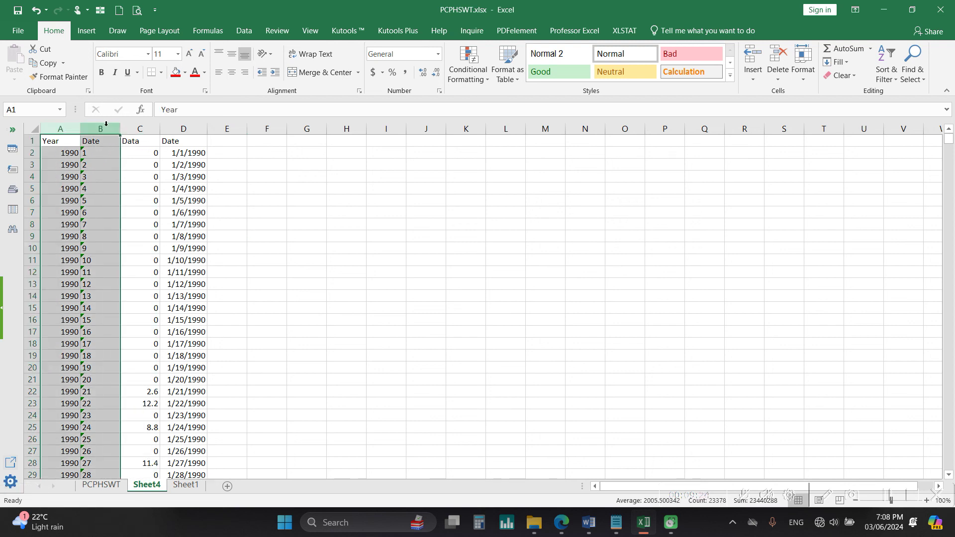
{"action": "right_click", "coordinate": [106, 125]}
{"action": "left_click", "coordinate": [134, 228]}
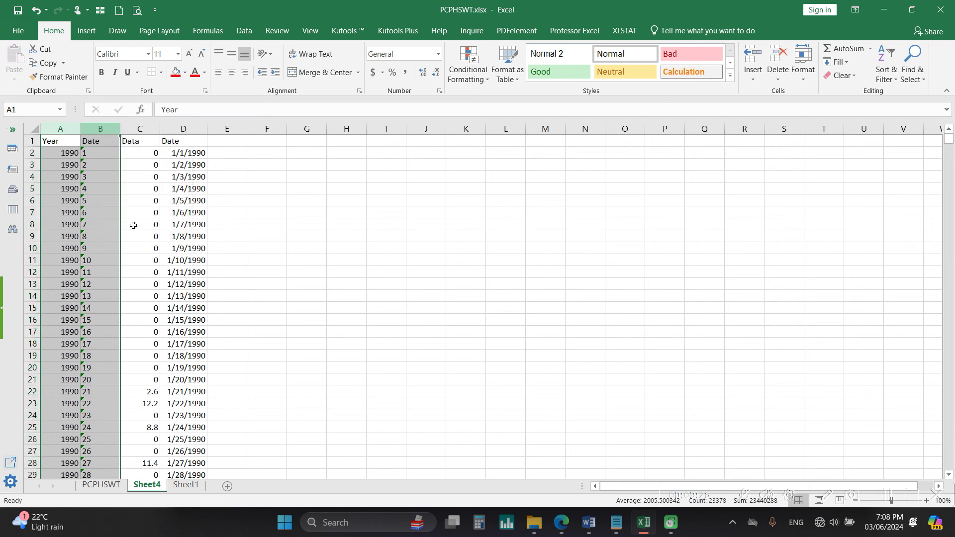
{"action": "left_click", "coordinate": [73, 143]}
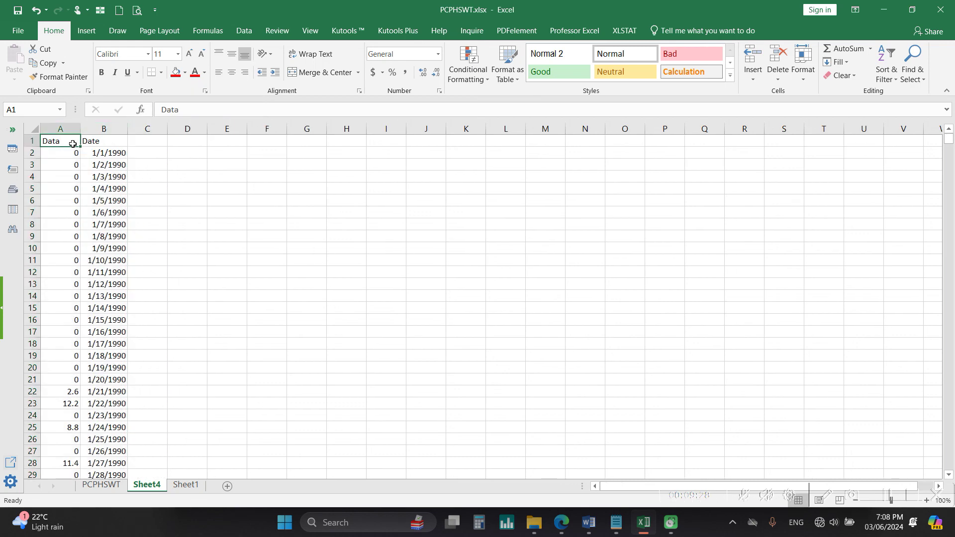
- Move the Data column to column C, after the dates, and delete the empty column A
{"action": "left_click", "coordinate": [68, 128]}
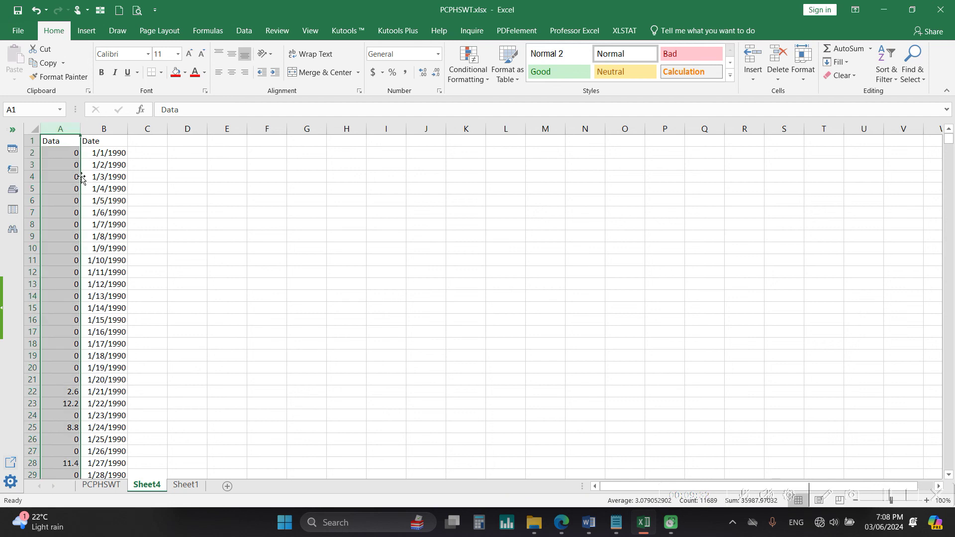
{"action": "left_click_drag", "start_coordinate": [81, 178], "coordinate": [137, 180]}
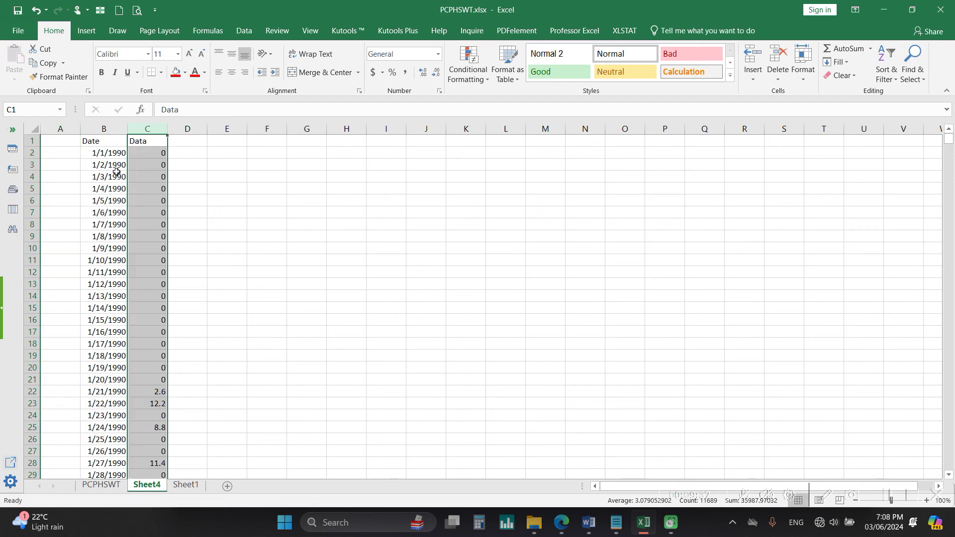
{"action": "left_click", "coordinate": [67, 130]}
{"action": "right_click", "coordinate": [68, 131]}
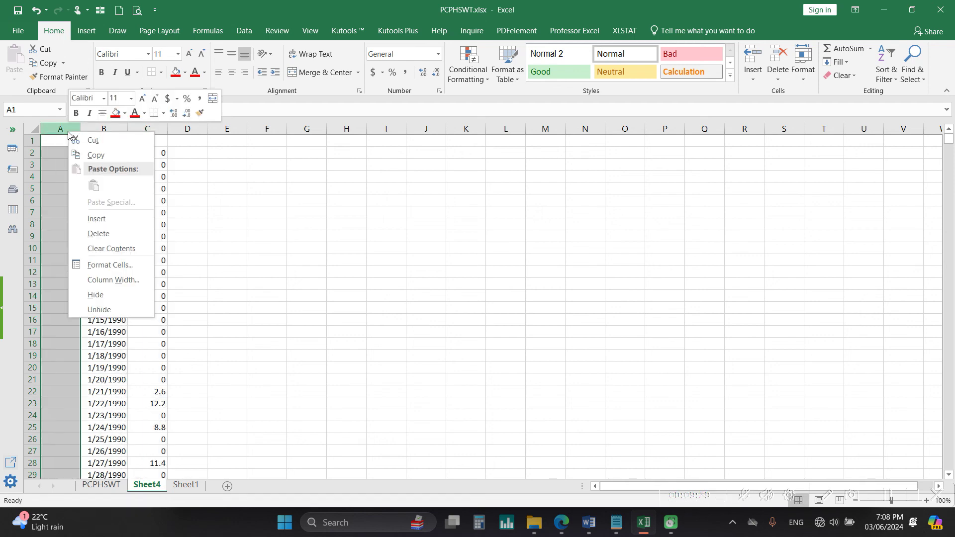
{"action": "left_click", "coordinate": [98, 234]}
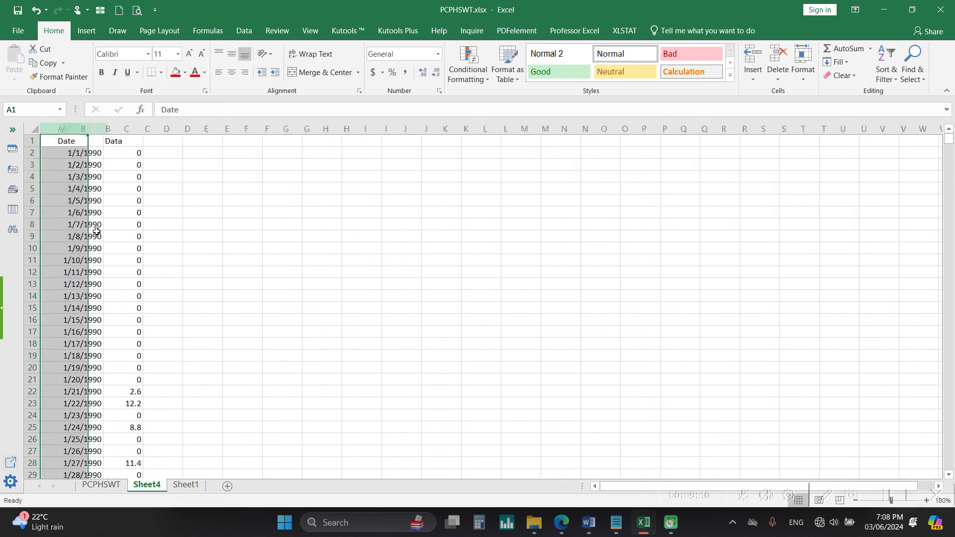
{"action": "left_click", "coordinate": [164, 214]}
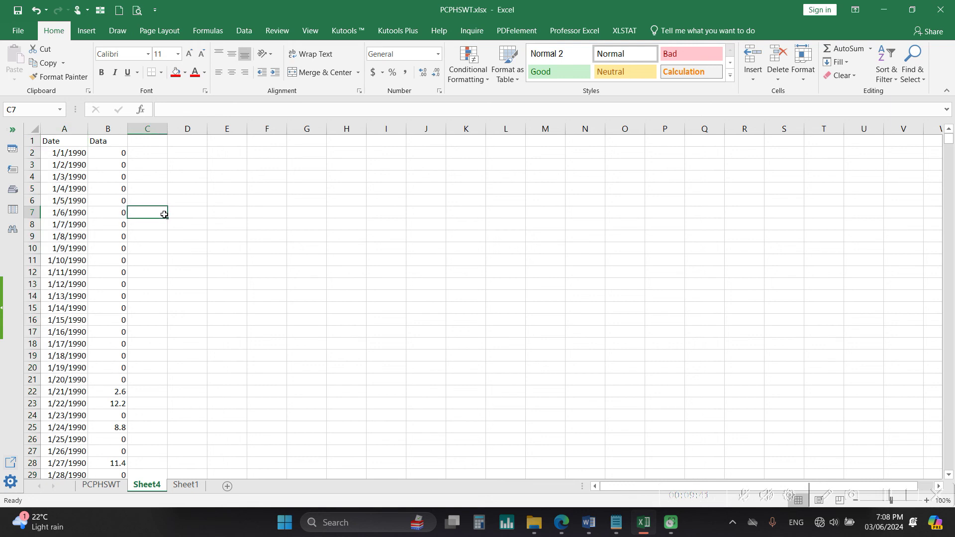
- Check the top of the Date and Data list and save the workbook
{"action": "left_click", "coordinate": [69, 141]}
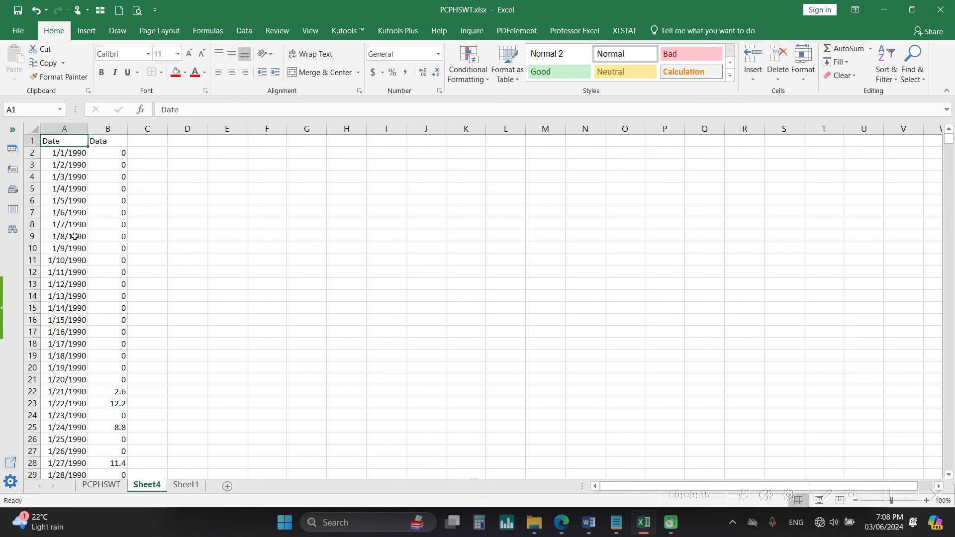
{"action": "scroll", "coordinate": [68, 274], "scroll_direction": "down", "scroll_amount": 1}
{"action": "scroll", "coordinate": [70, 272], "scroll_direction": "up", "scroll_amount": 1}
{"action": "left_click", "coordinate": [166, 275]}
{"action": "left_click", "coordinate": [19, 10]}
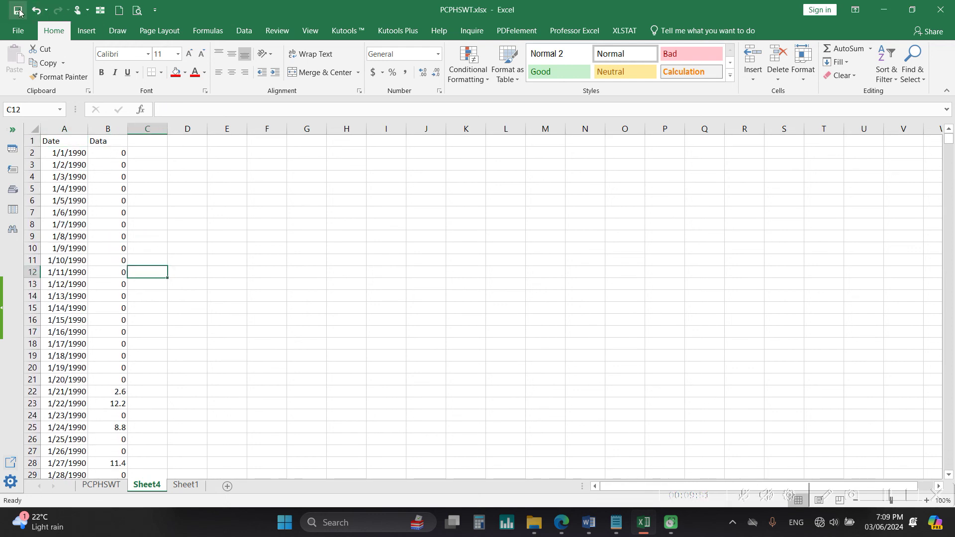